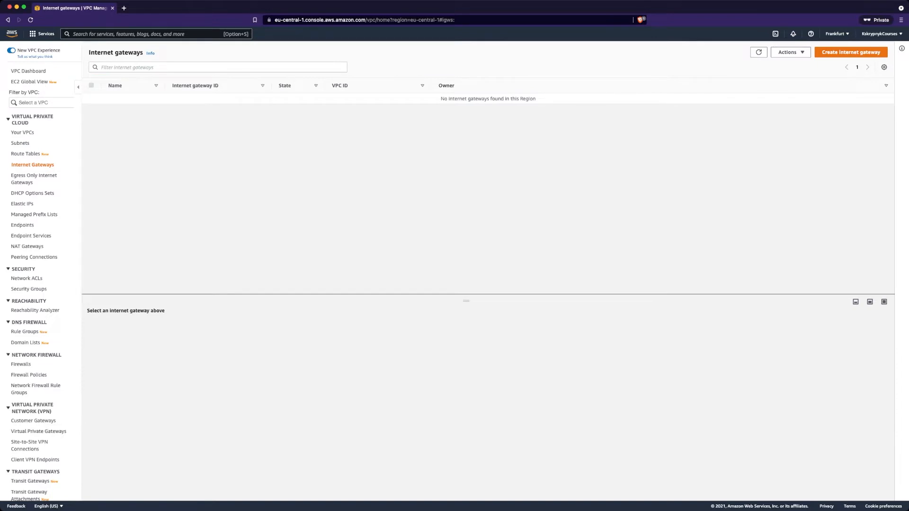
Create an internet gateway named develop-ig
left_click(851, 52)
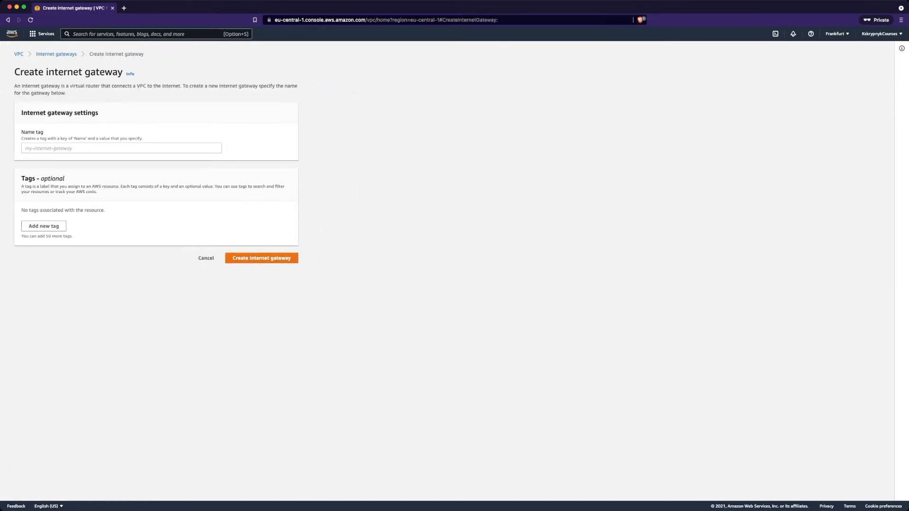
left_click(121, 149)
type("develop-ig")
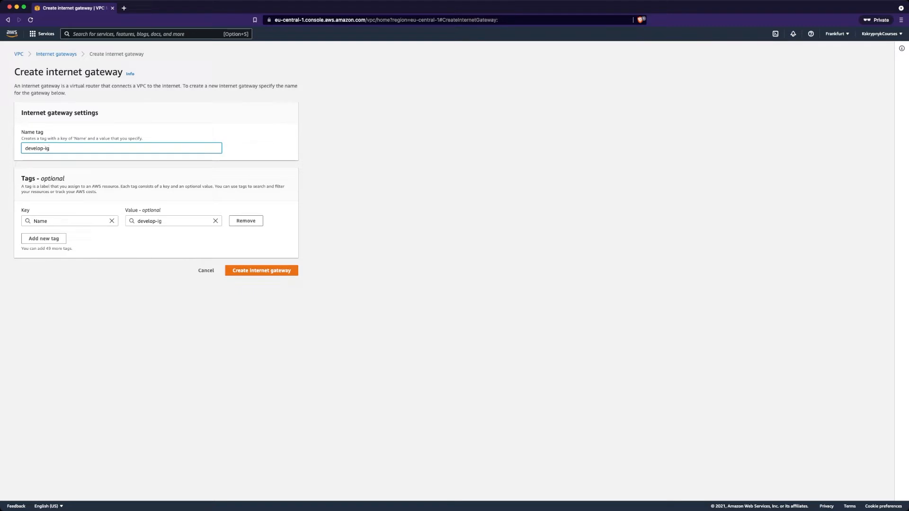
left_click(261, 270)
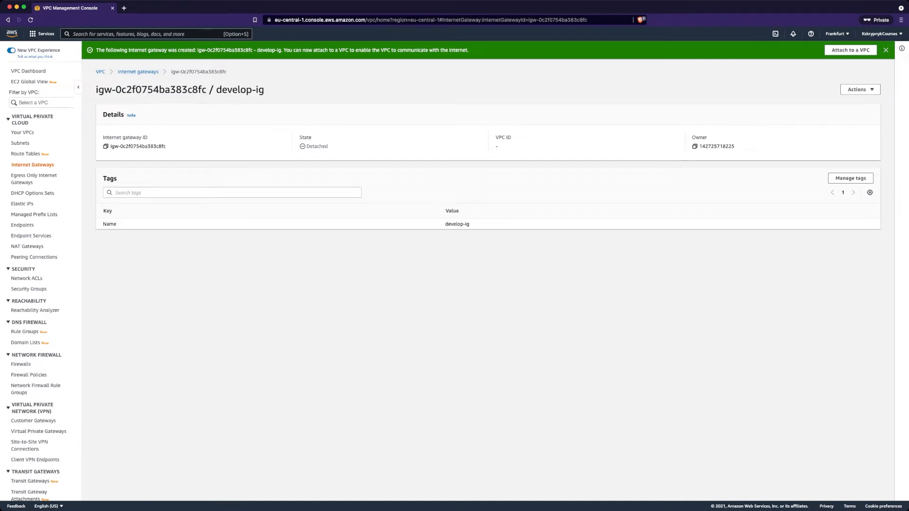
Attach the detached develop-ig gateway to develop-vpc
left_click_drag(305, 147, 328, 146)
left_click(860, 89)
left_click(854, 98)
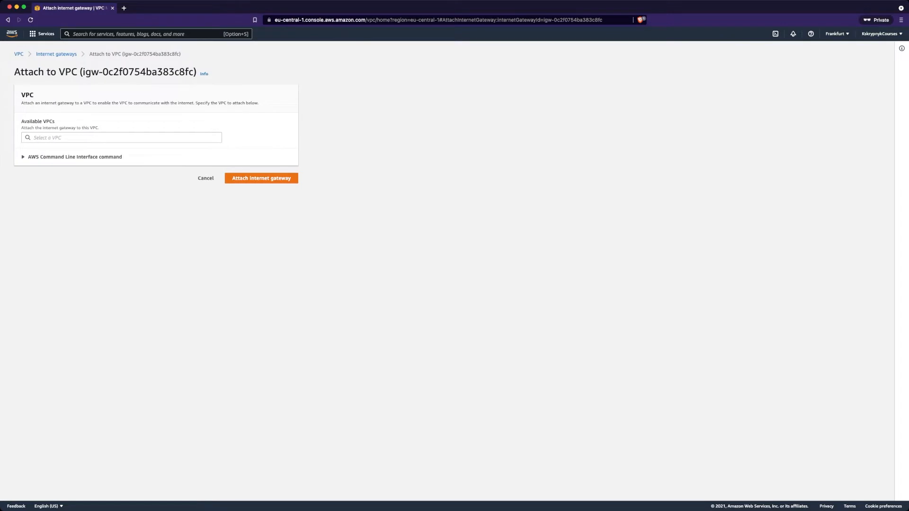
left_click(109, 138)
left_click(95, 148)
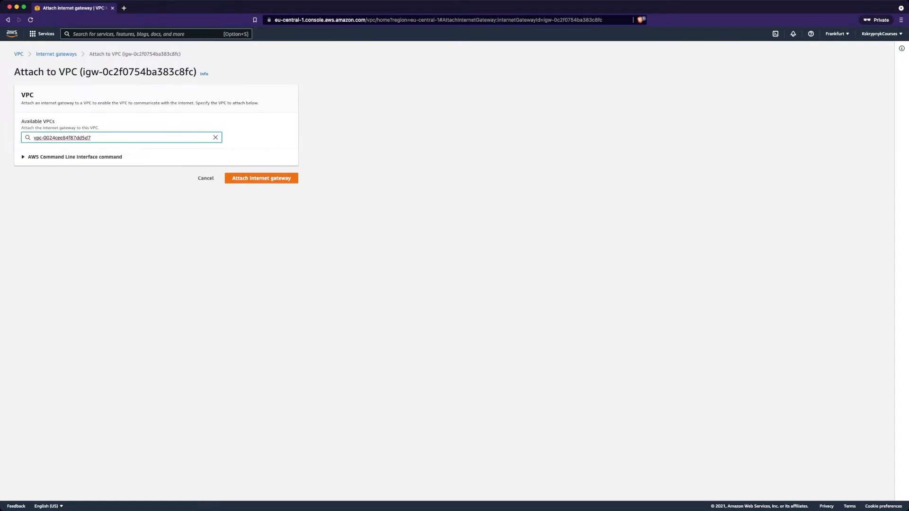
left_click(261, 177)
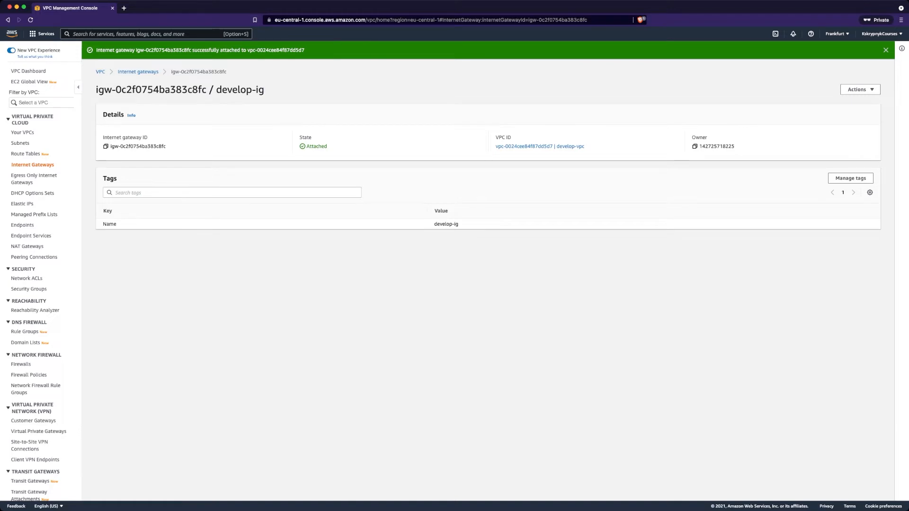
left_click(26, 153)
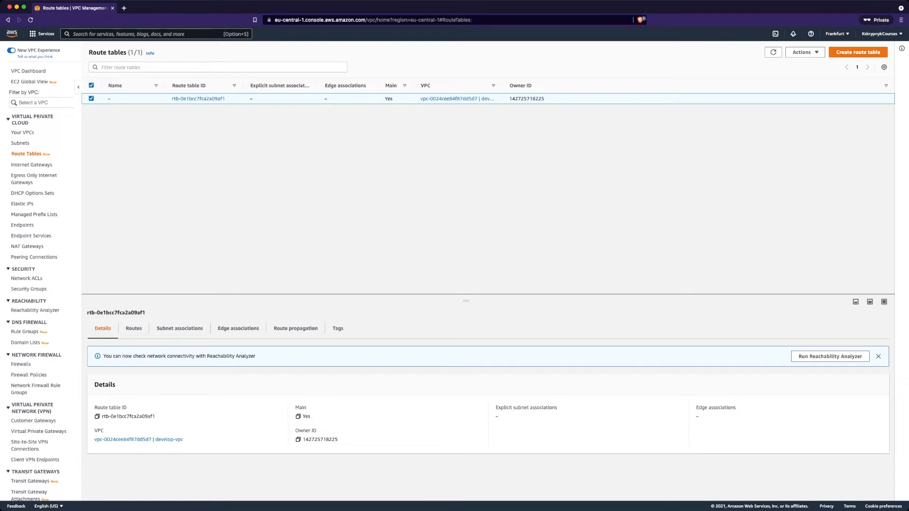
Review the main route table, then create route table web-route in develop-vpc
left_click(134, 328)
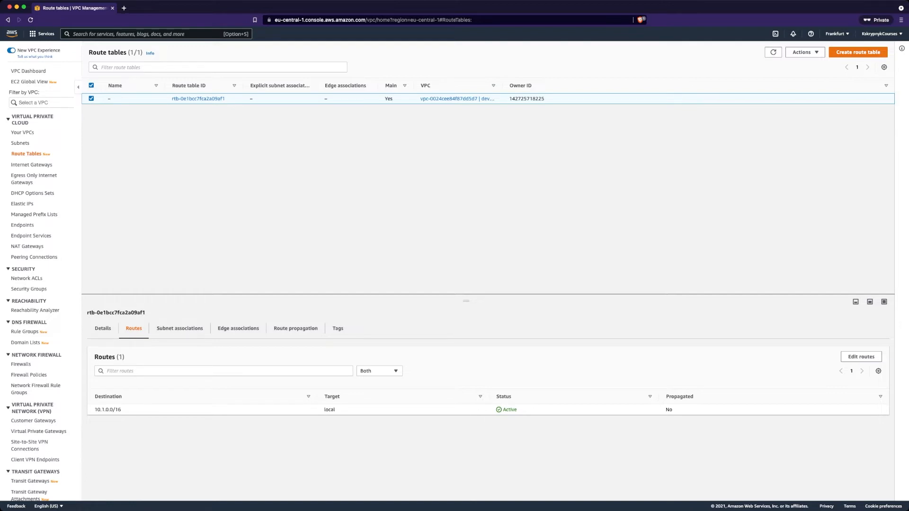
left_click(857, 52)
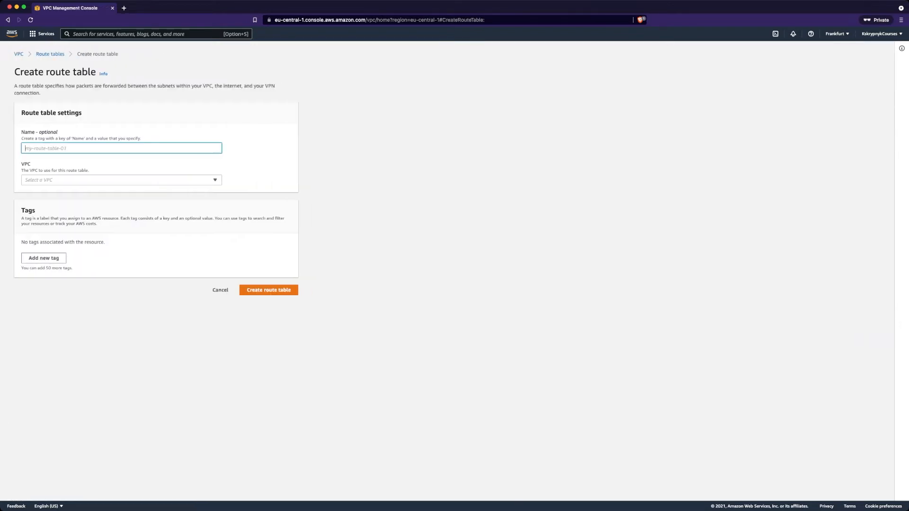
type("we")
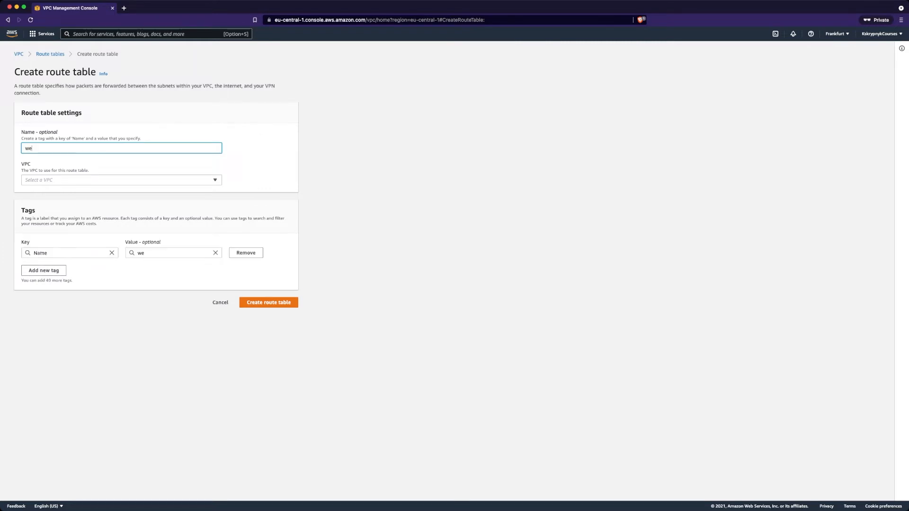
type("b-route")
left_click(122, 180)
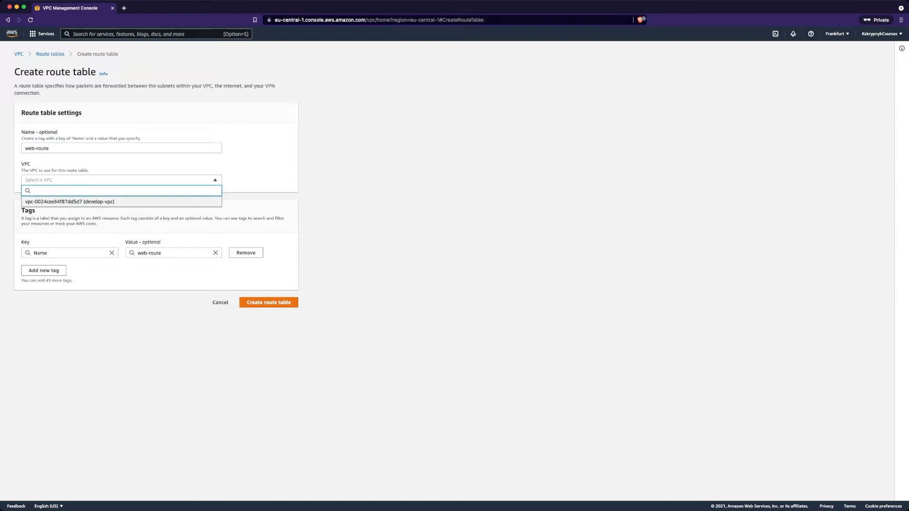
left_click(121, 202)
left_click(268, 302)
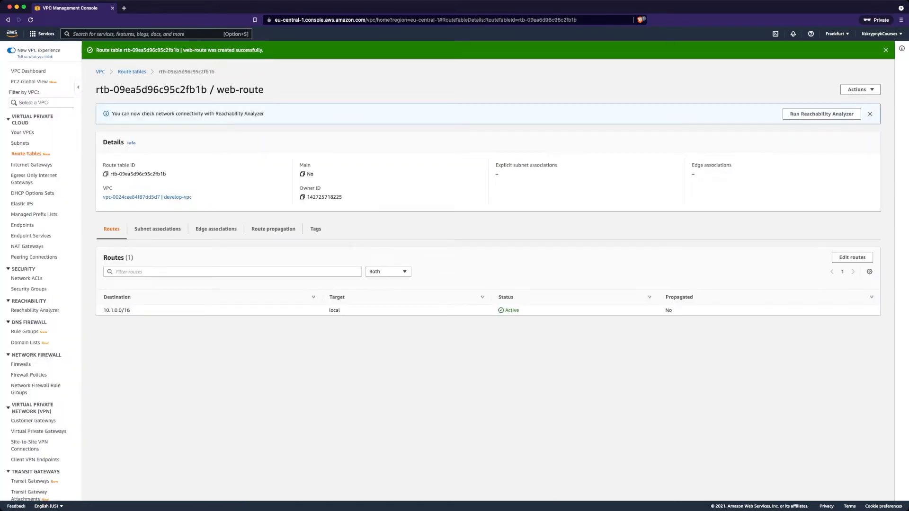
left_click(157, 229)
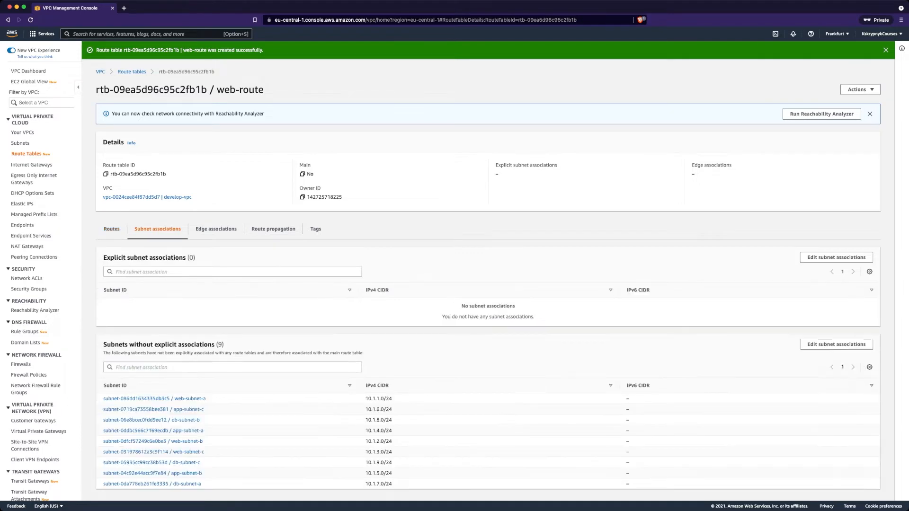
Associate web-subnet-a, web-subnet-b and web-subnet-c with web-route
left_click(836, 257)
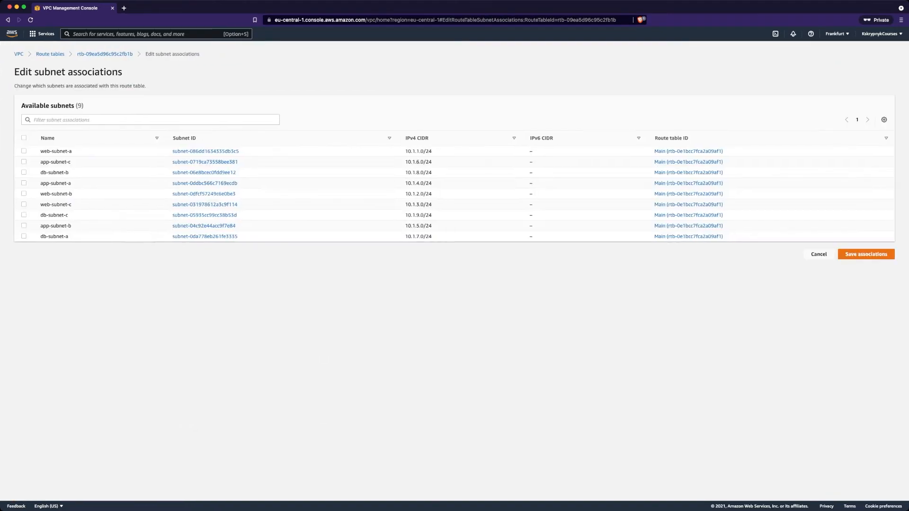
left_click(150, 120)
type("web")
key("Return")
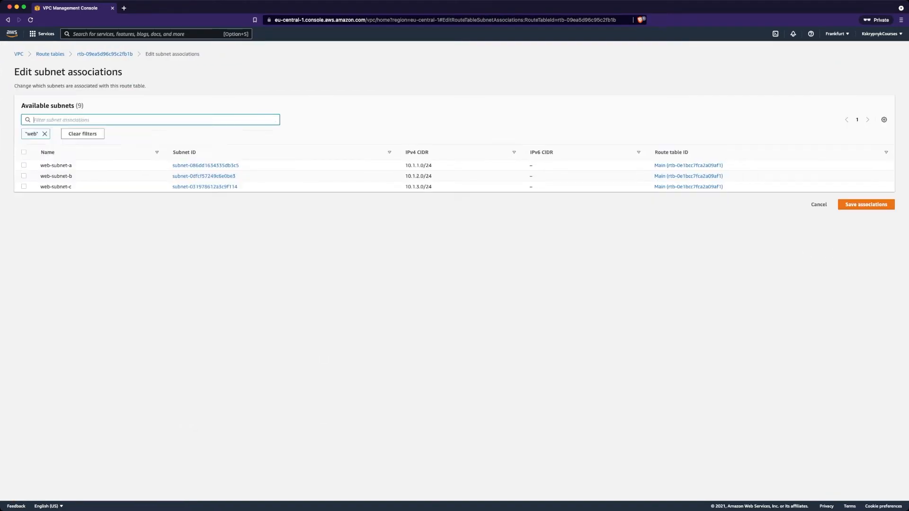
left_click(24, 152)
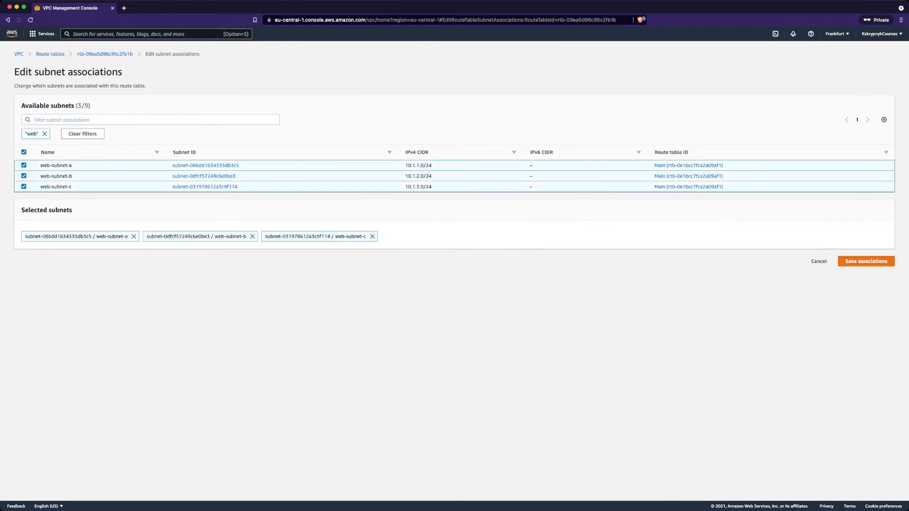
left_click(865, 262)
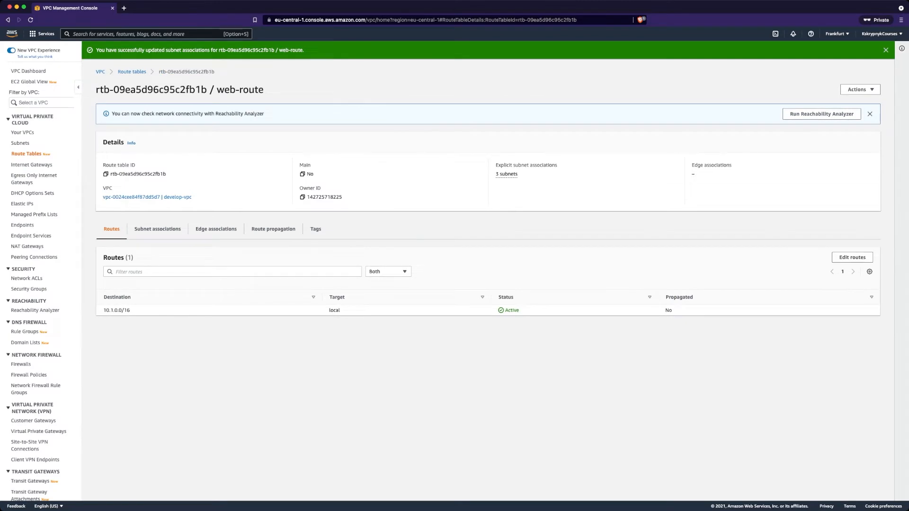
Add a 0.0.0.0/0 route in web-route targeting the develop-ig internet gateway
left_click(852, 257)
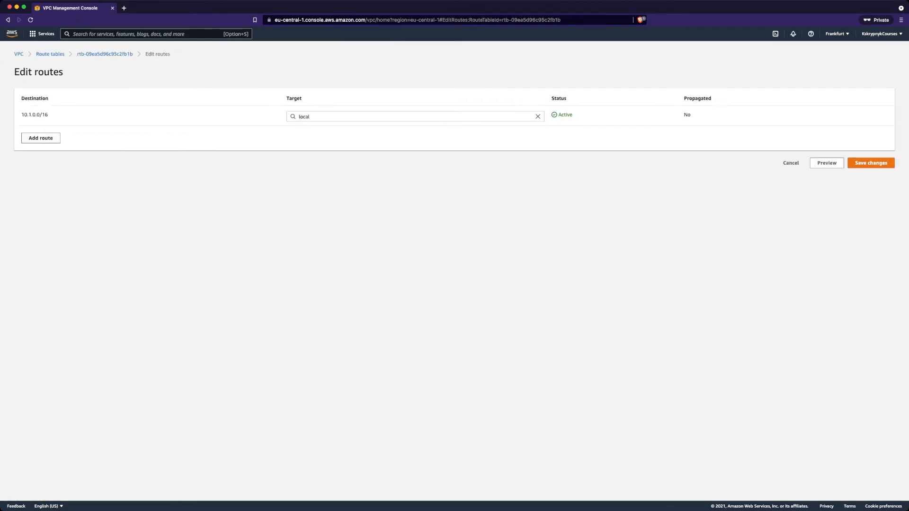
left_click(41, 138)
left_click(57, 136)
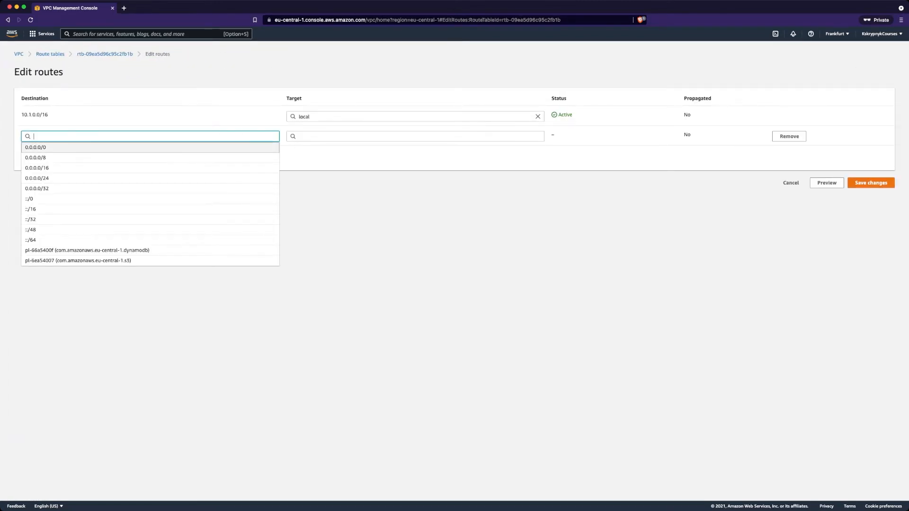
left_click(42, 147)
left_click(332, 137)
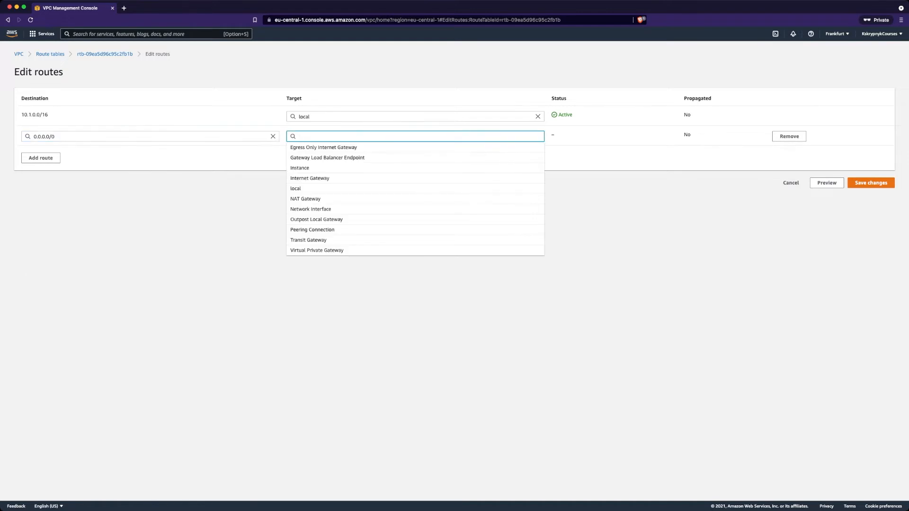
type("igw-")
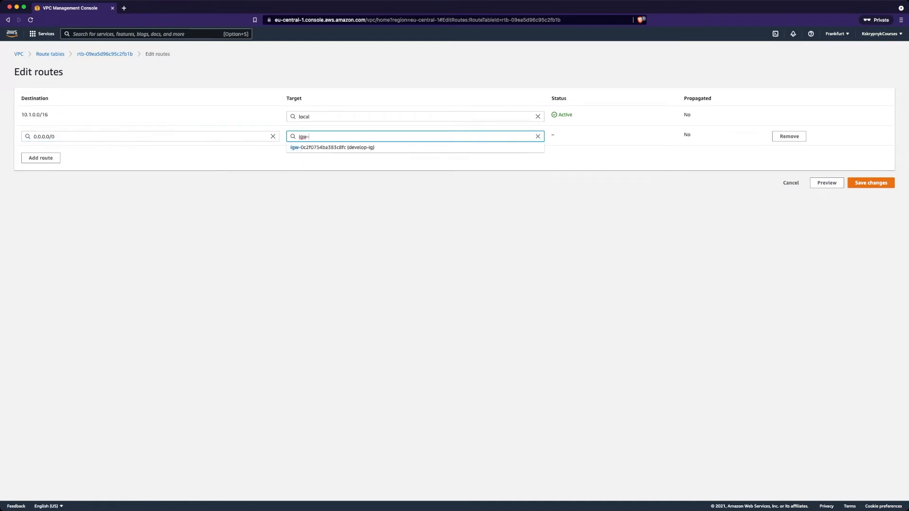
key("Return")
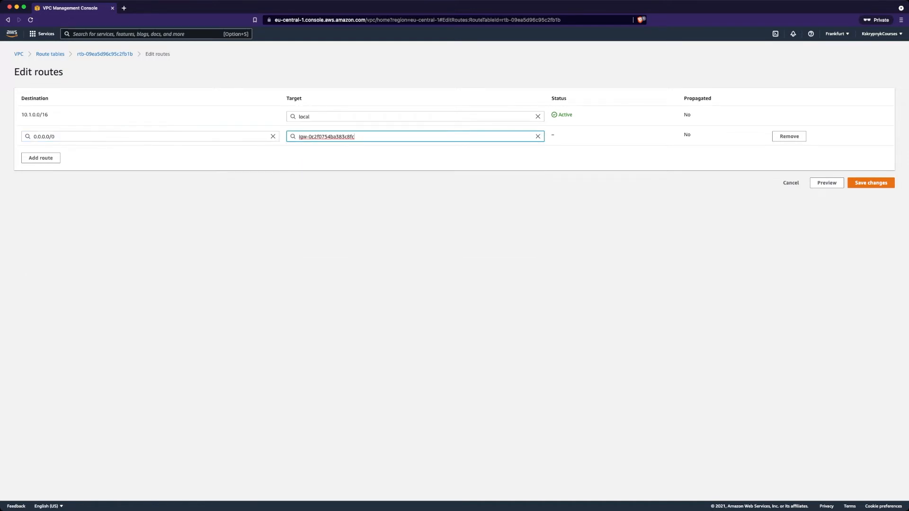
left_click(870, 183)
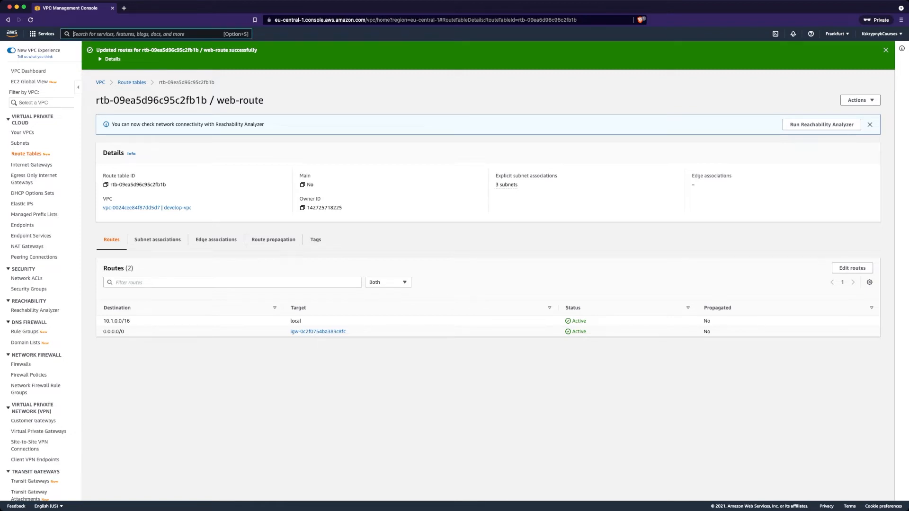
Start a new security group named web-sg with description 'Security Group for WEB tier'
type("security groups")
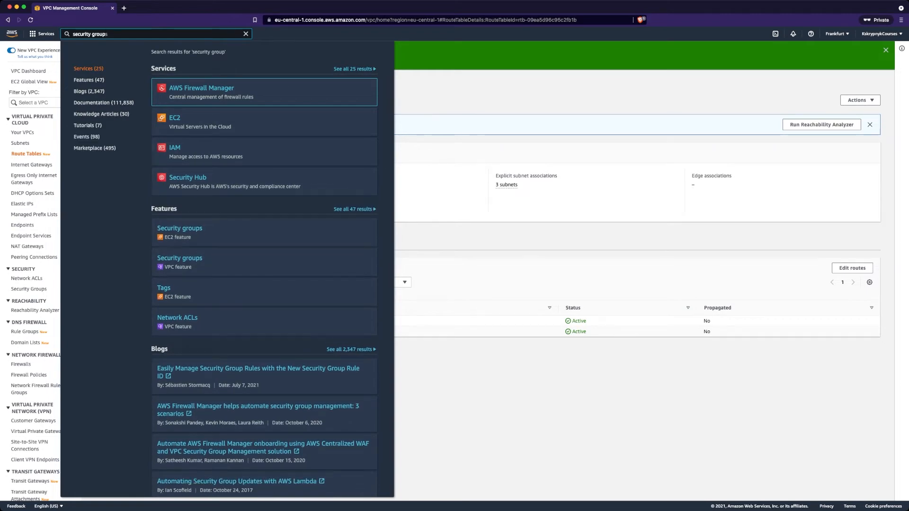
left_click(180, 229)
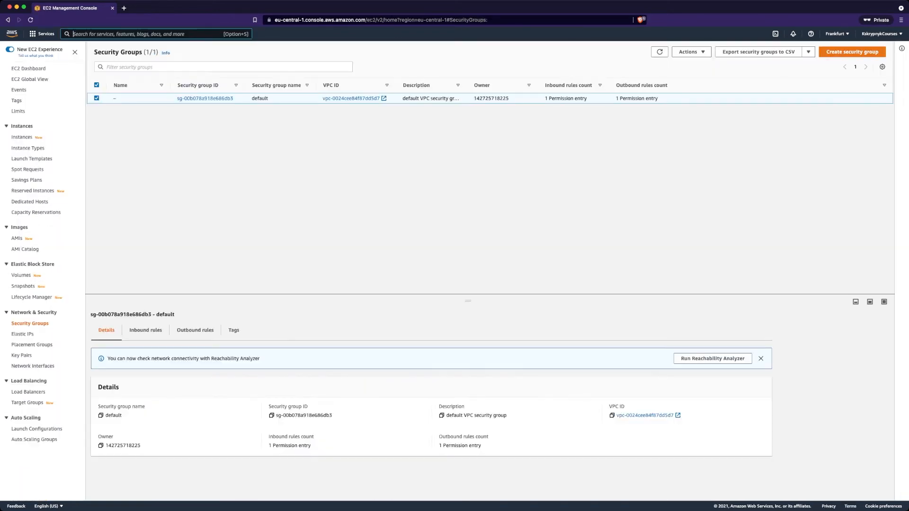
left_click(852, 51)
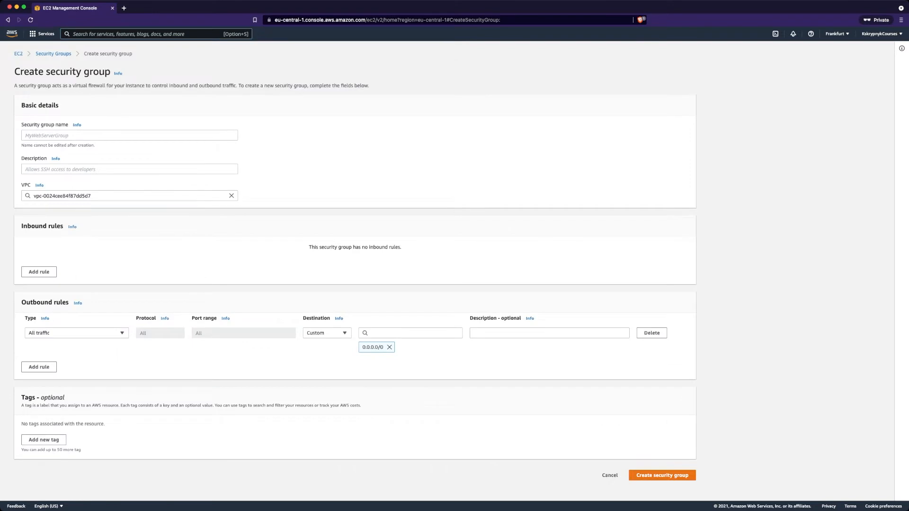
left_click(129, 135)
type("web-sg")
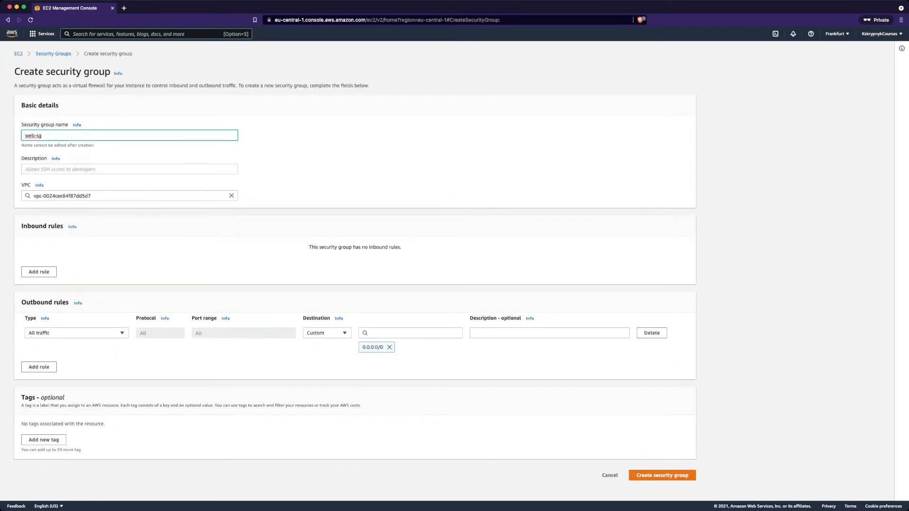
left_click(130, 169)
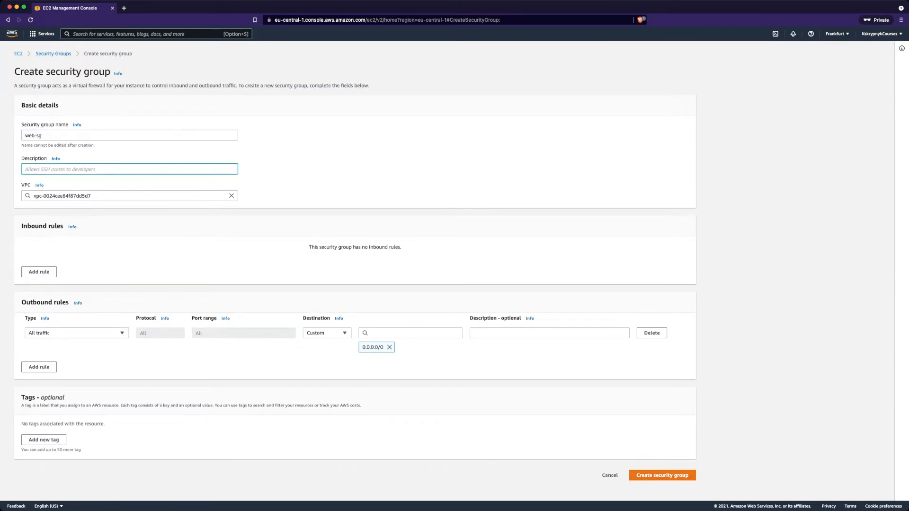
type("Security Group for WEB tier")
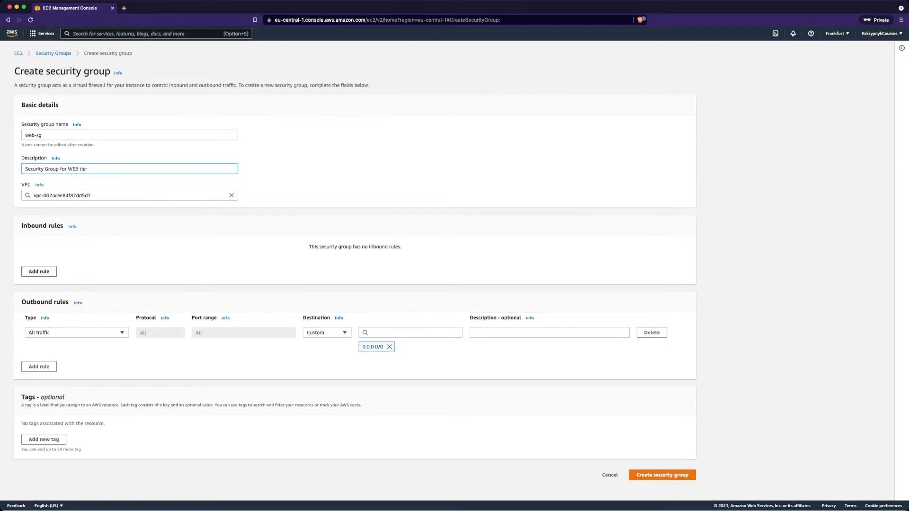
Add an inbound SSH rule from Anywhere-IPv4 and create web-sg
left_click(38, 272)
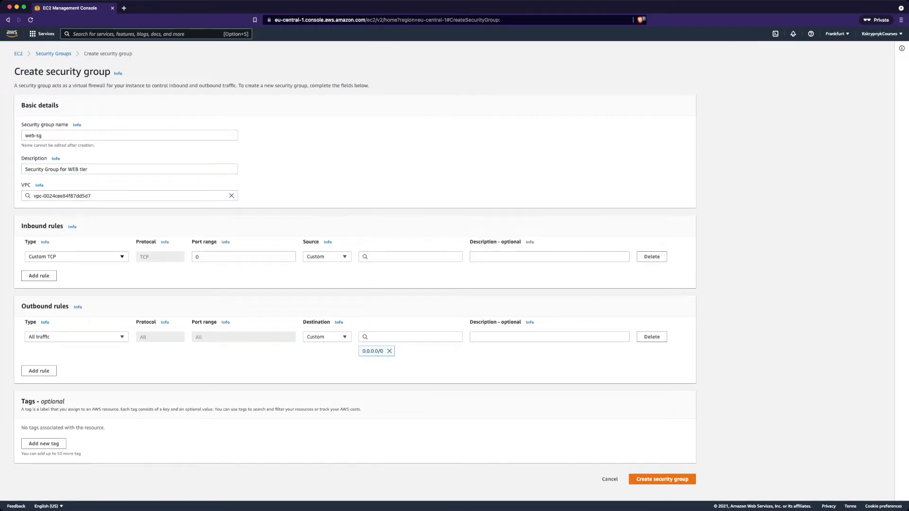
left_click(77, 257)
type("ssh")
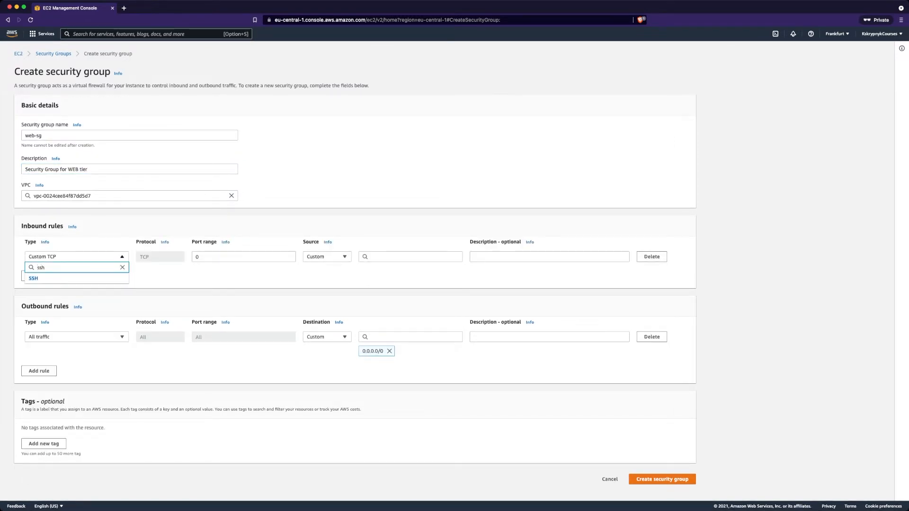
left_click(39, 278)
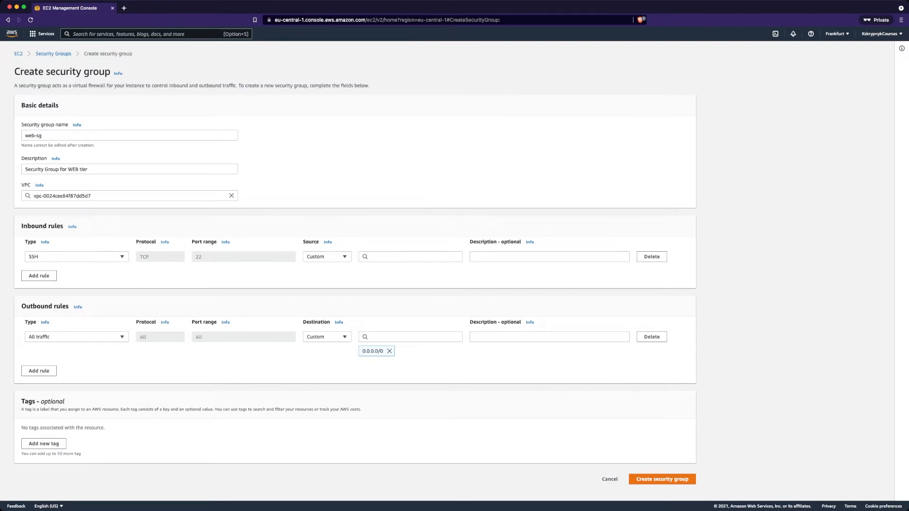
left_click(410, 257)
left_click(379, 282)
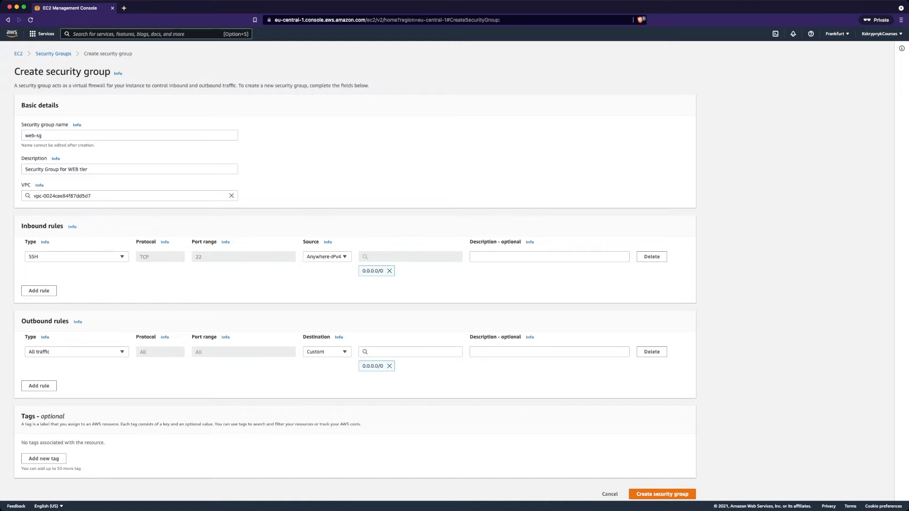
scroll(455, 273, "down", 1)
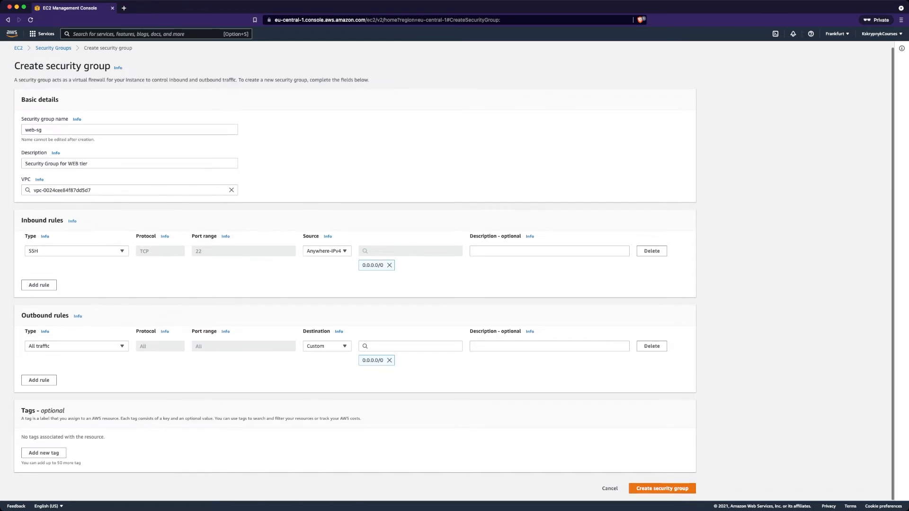
left_click(662, 494)
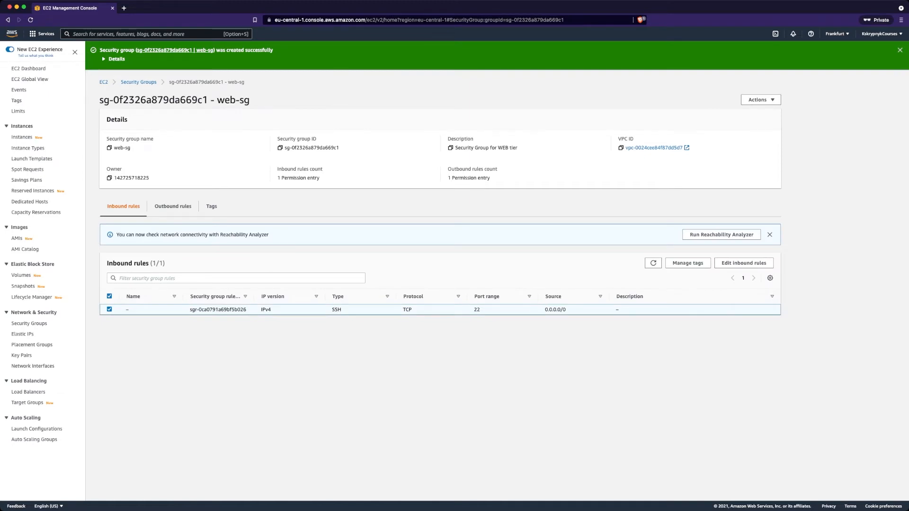
Go from the running instances list to VPC Subnets and select web-subnet-a
left_click(104, 82)
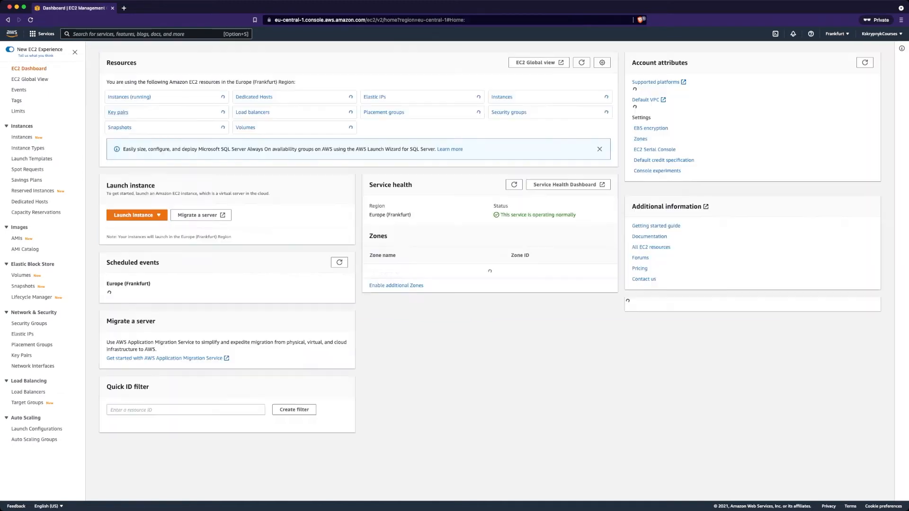
left_click(129, 97)
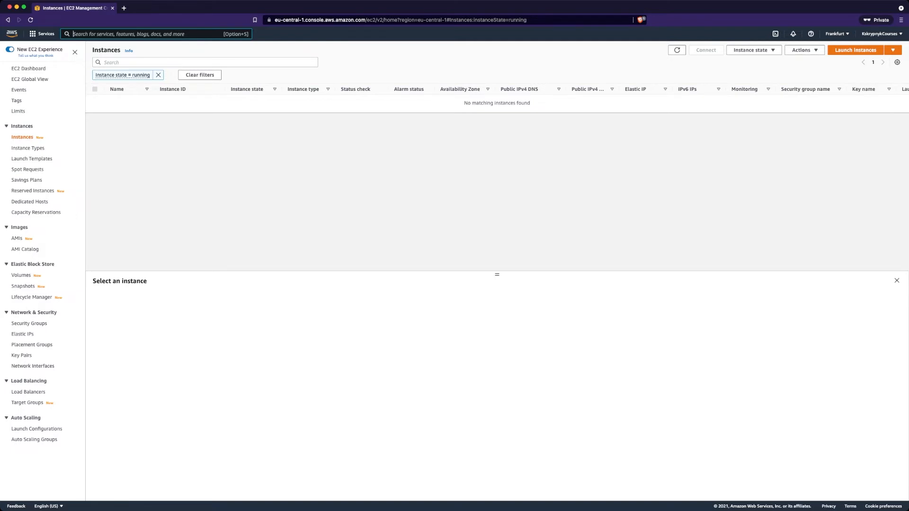
type("subnets")
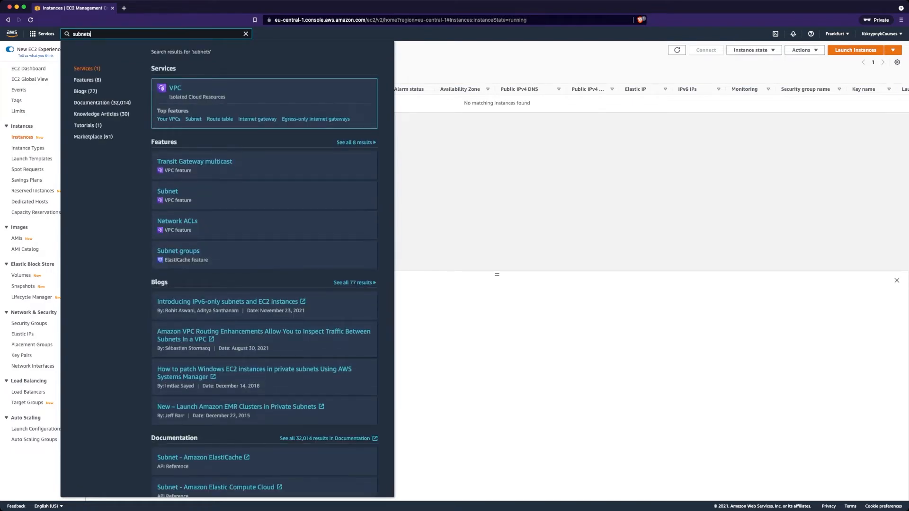
key("Down")
key("Down")
key("Return")
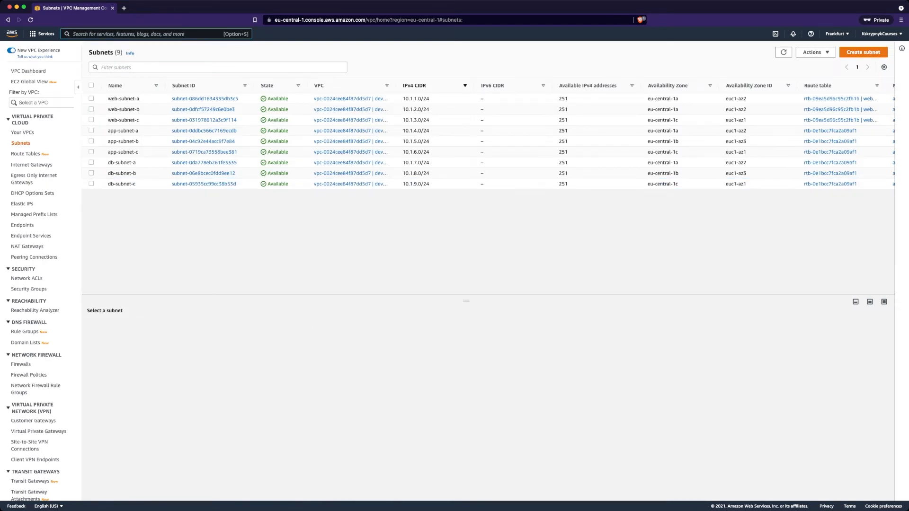
left_click(92, 98)
left_click(814, 52)
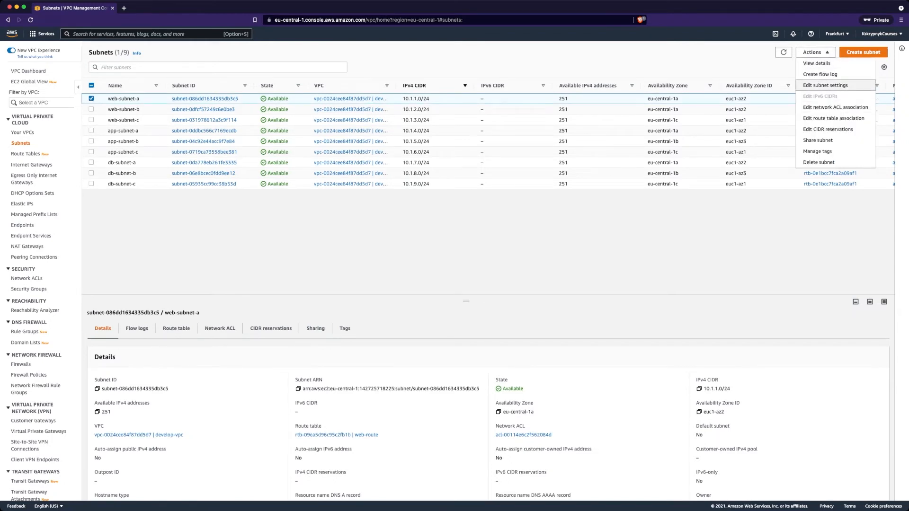
Enable auto-assign public IPv4 addresses on web-subnet-a and web-subnet-b
left_click(825, 85)
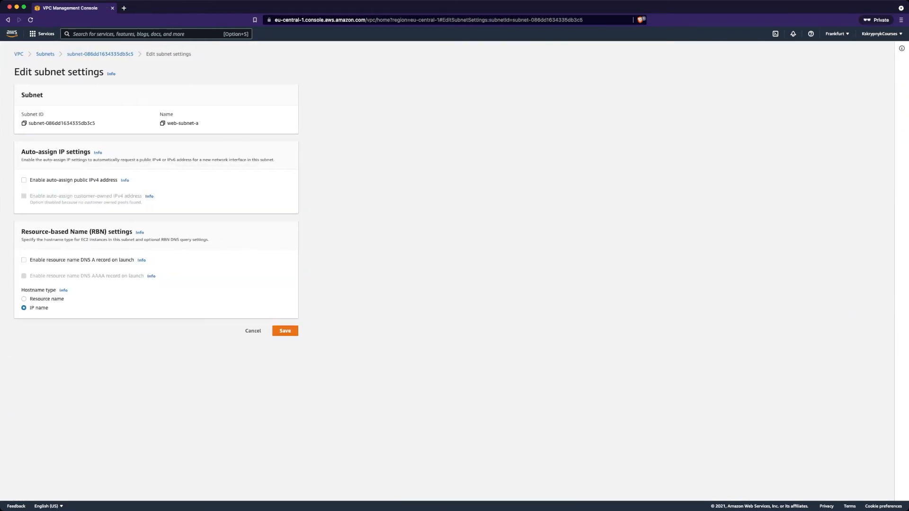
left_click(24, 180)
left_click(285, 331)
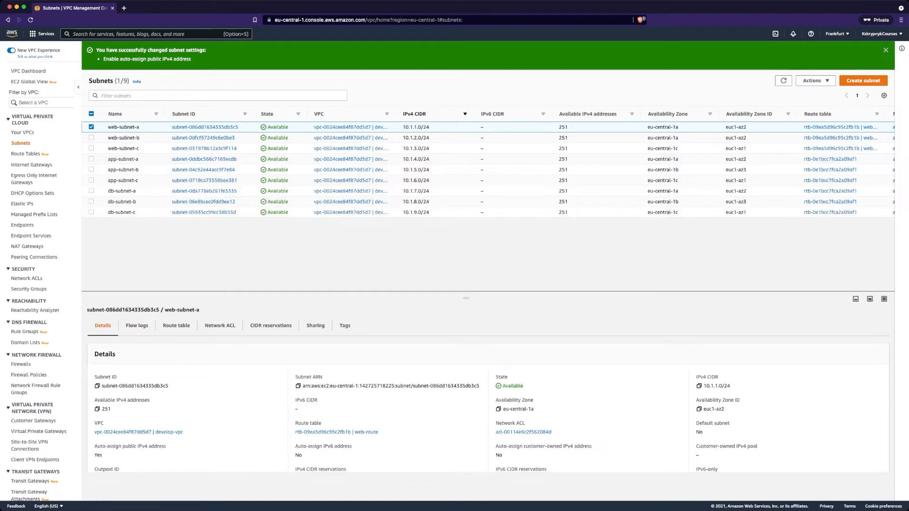
left_click(124, 137)
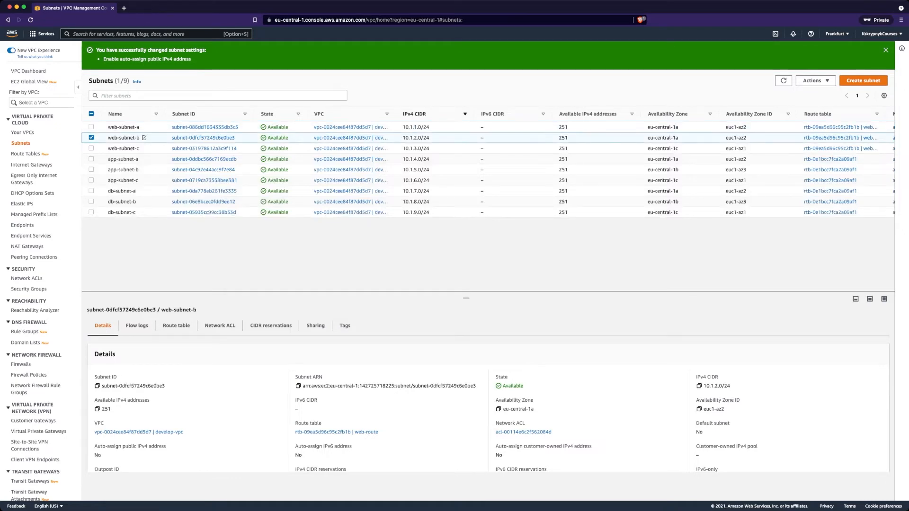
left_click(814, 80)
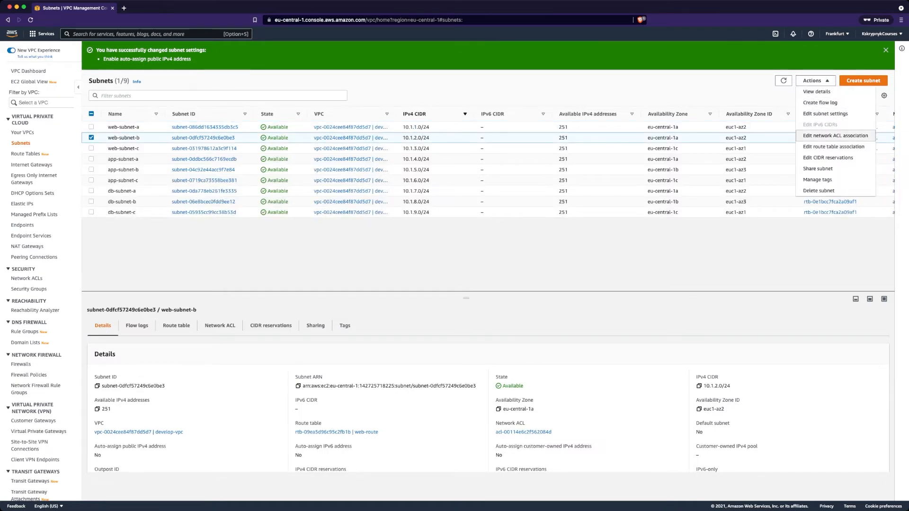
left_click(826, 114)
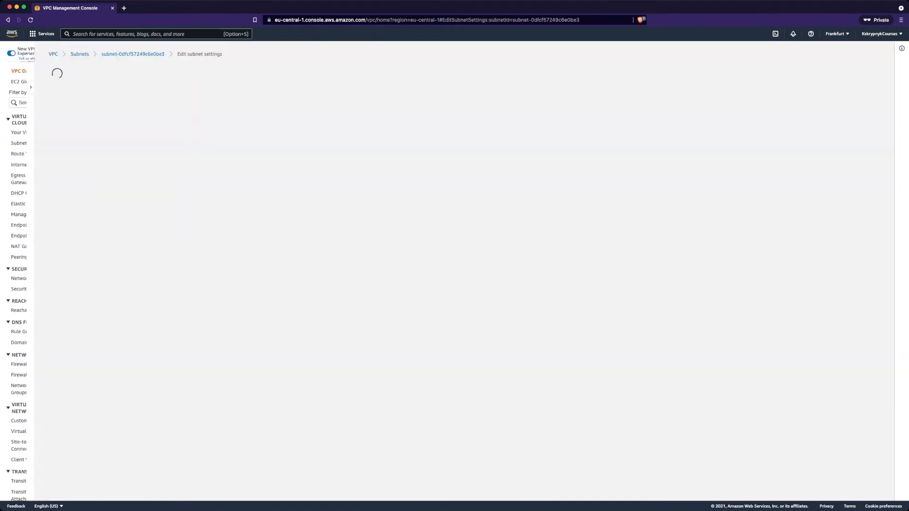
left_click(24, 179)
left_click(285, 330)
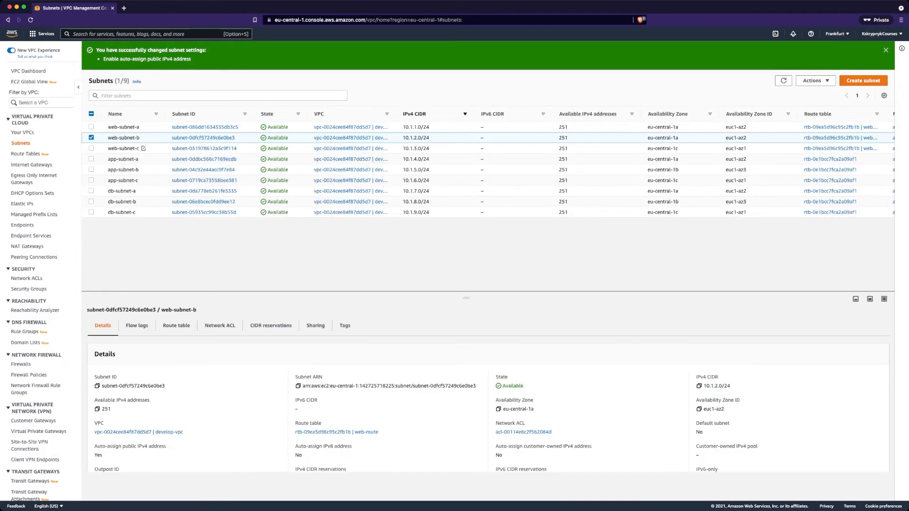
Enable auto-assign public IPv4 addresses on web-subnet-c
left_click(132, 148)
left_click(812, 81)
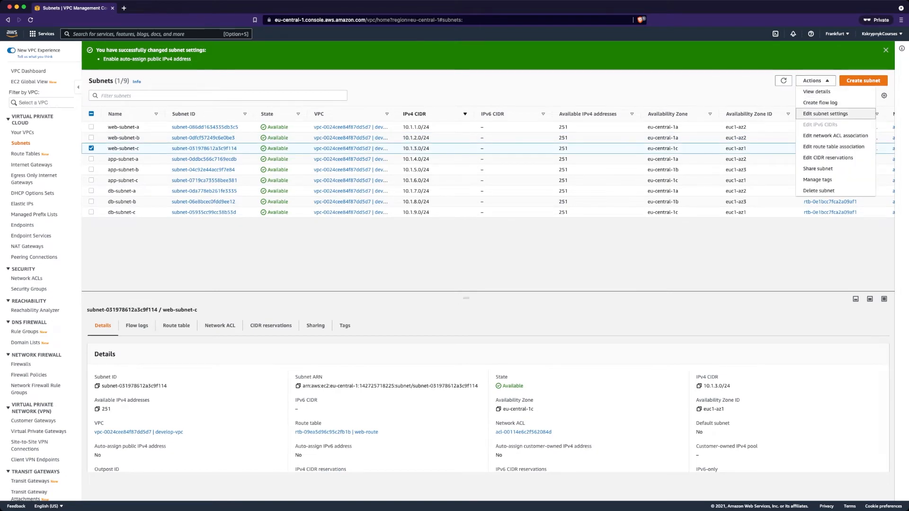
left_click(825, 113)
left_click(24, 180)
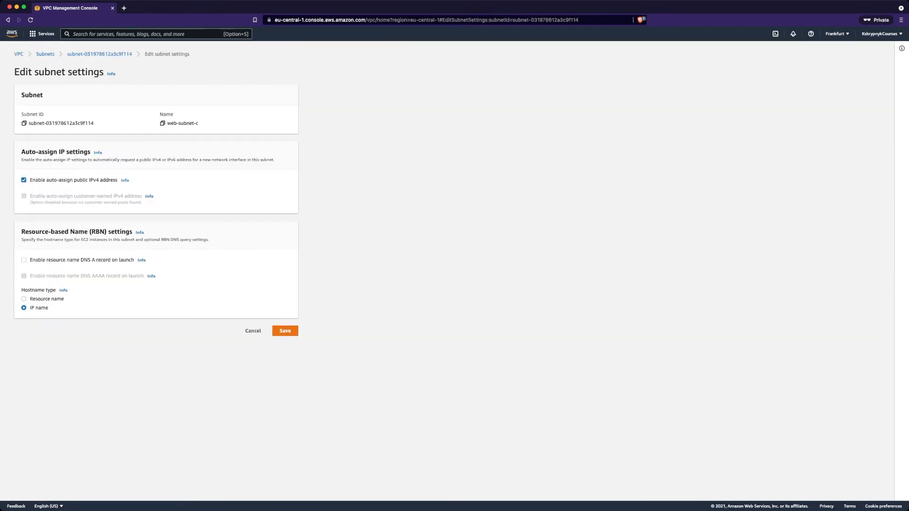
left_click(285, 330)
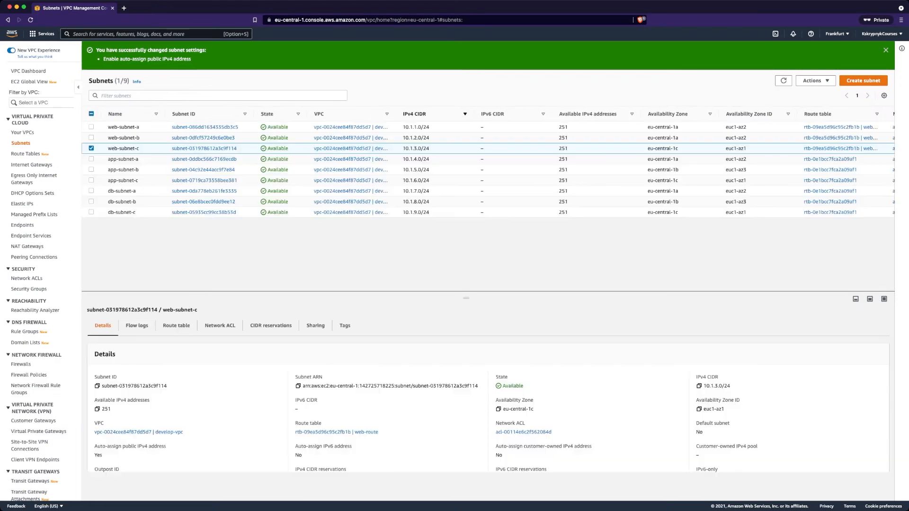
key("alt+s")
type("ed2")
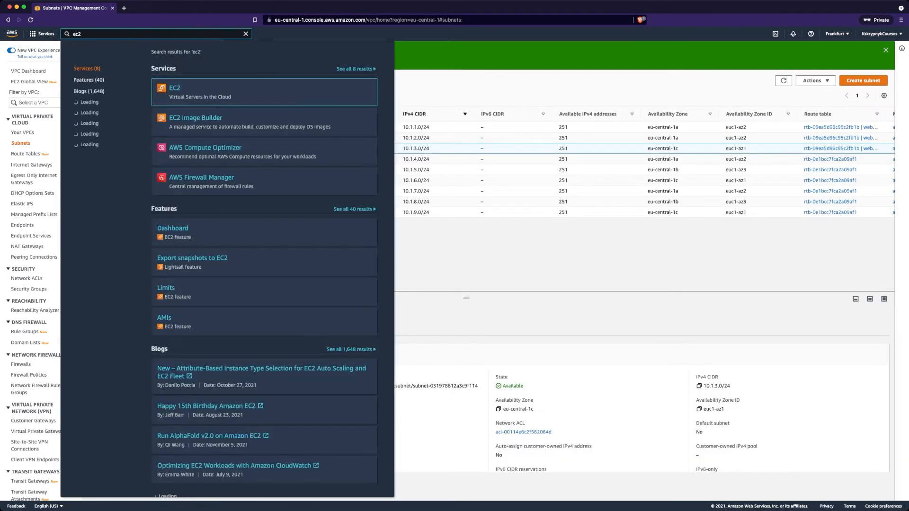
Set the new instance to develop-vpc, subnet web-subnet-a, auto-assign public IP from subnet setting
key("Return")
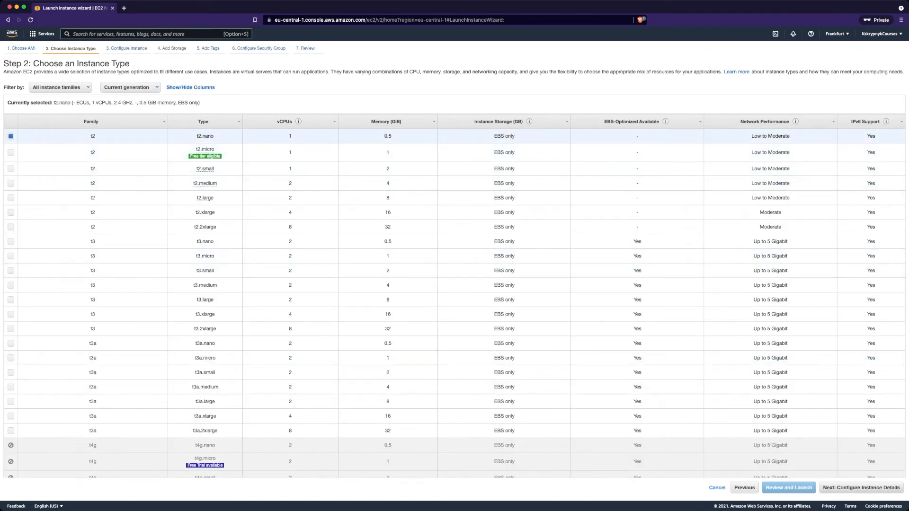
left_click(861, 488)
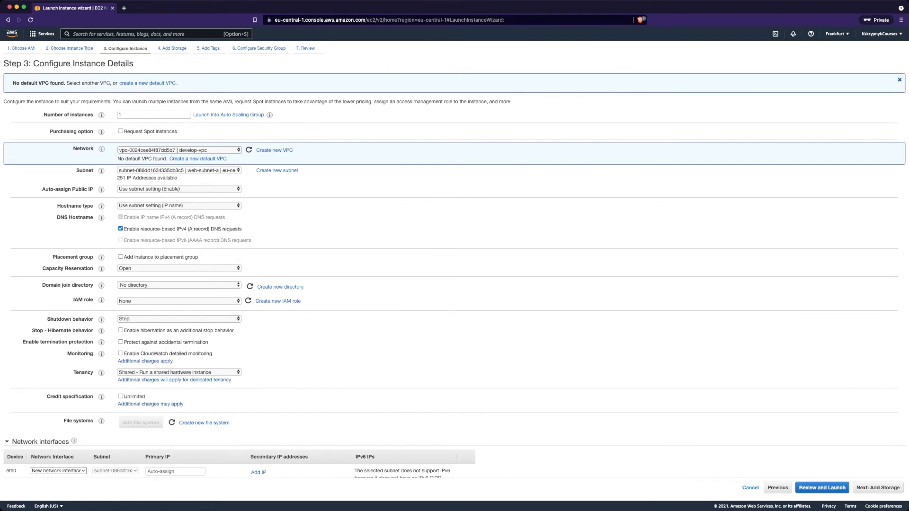
left_click(179, 170)
left_click(179, 189)
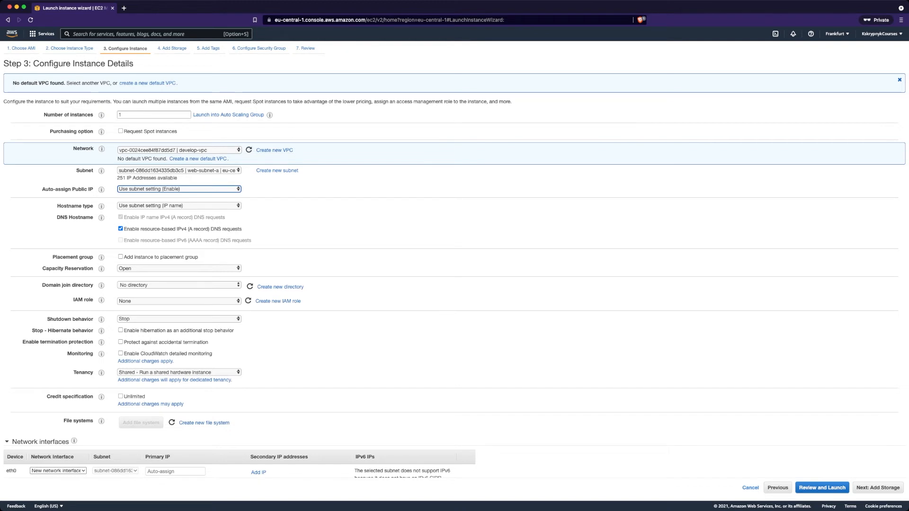
scroll(454, 274, "down", 1)
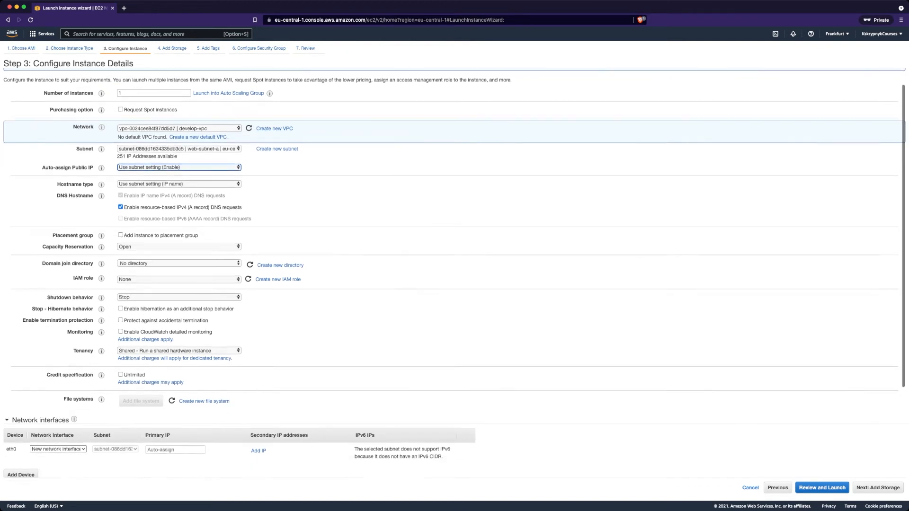
scroll(455, 274, "down", 1)
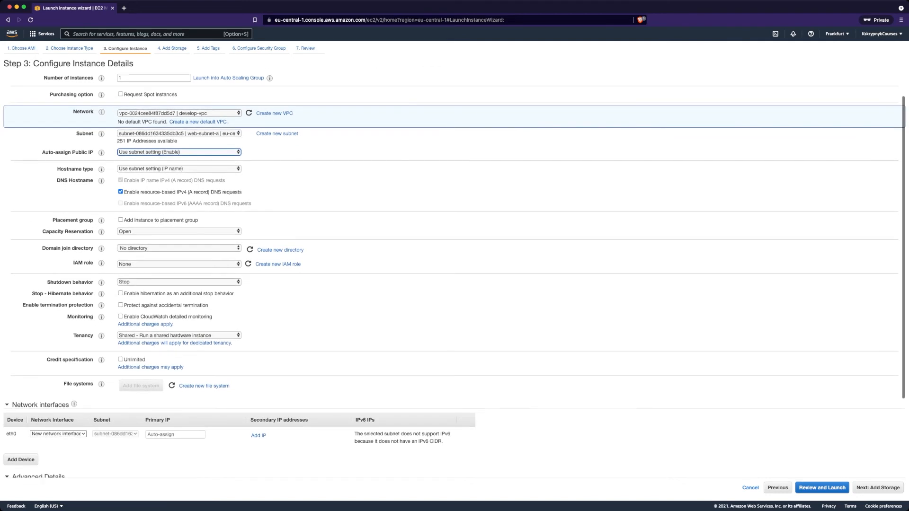
Tag the instance with Name = web
left_click(877, 488)
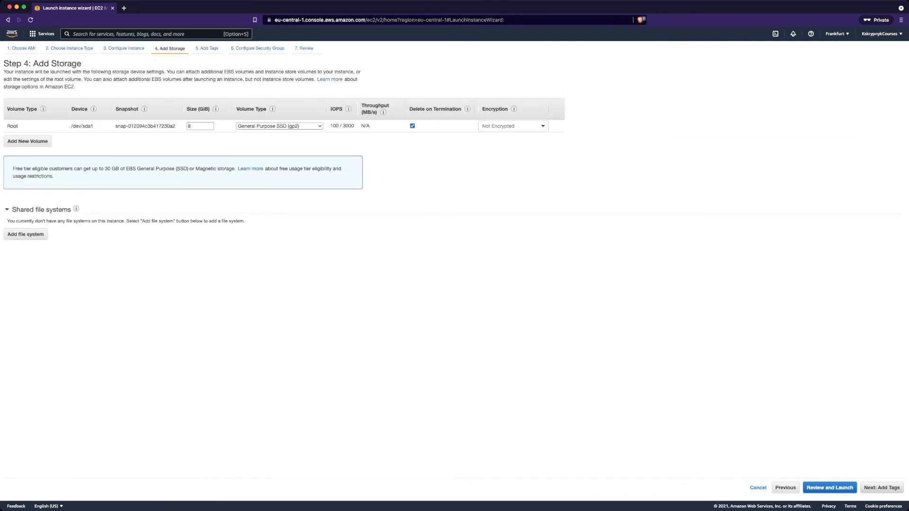
left_click(881, 488)
left_click(17, 168)
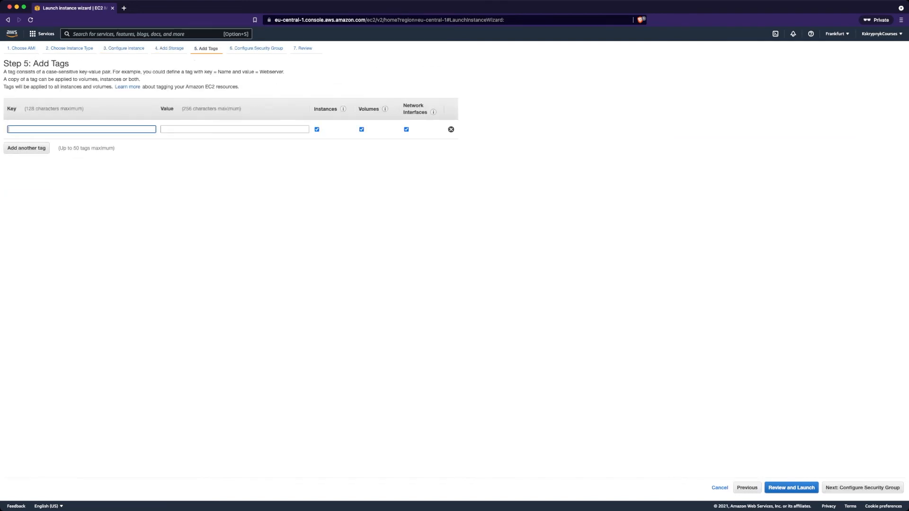
type("Name")
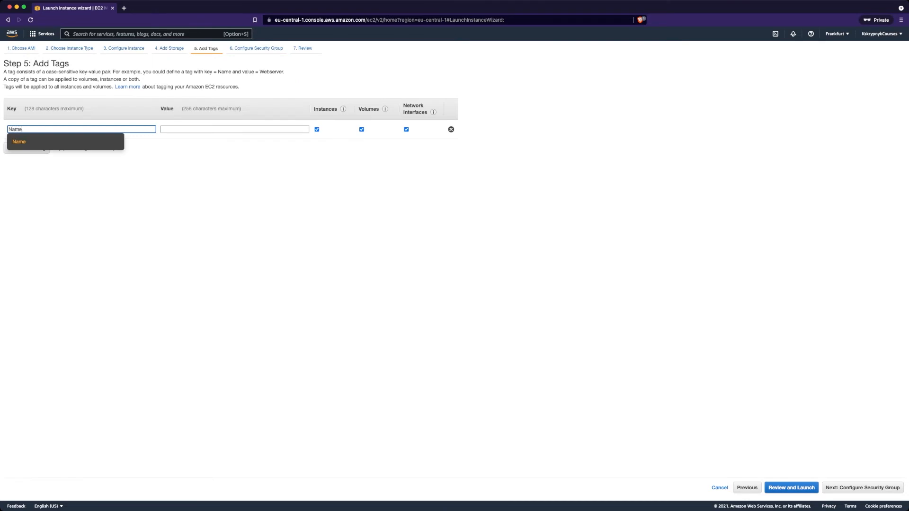
key("Tab")
type("web")
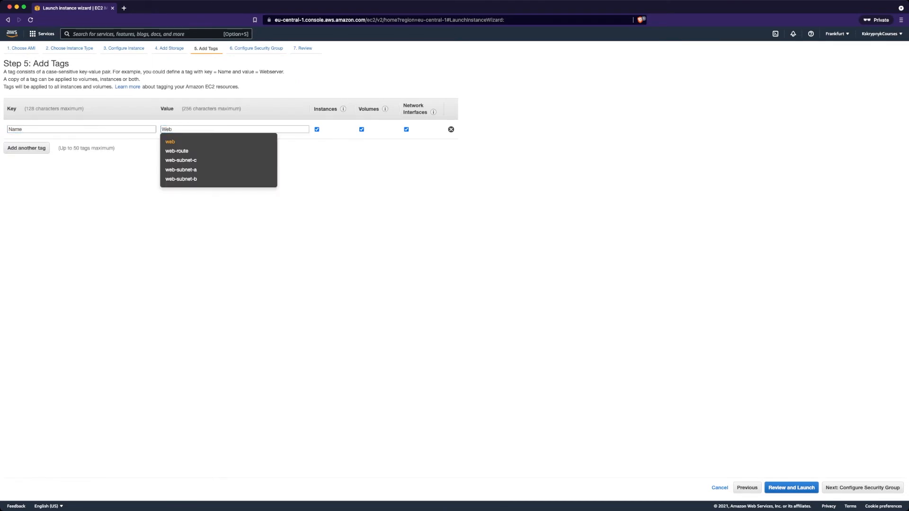
Assign the existing web-sg security group to the instance
left_click(836, 488)
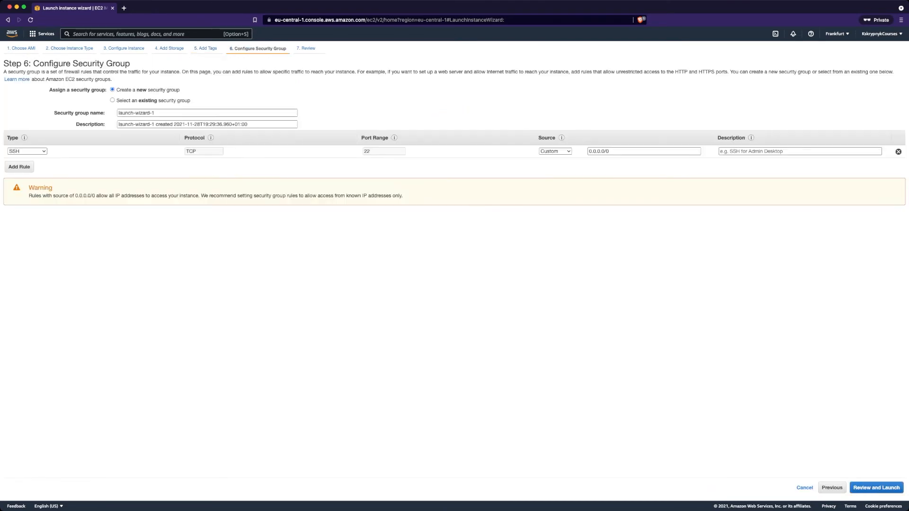
left_click(113, 100)
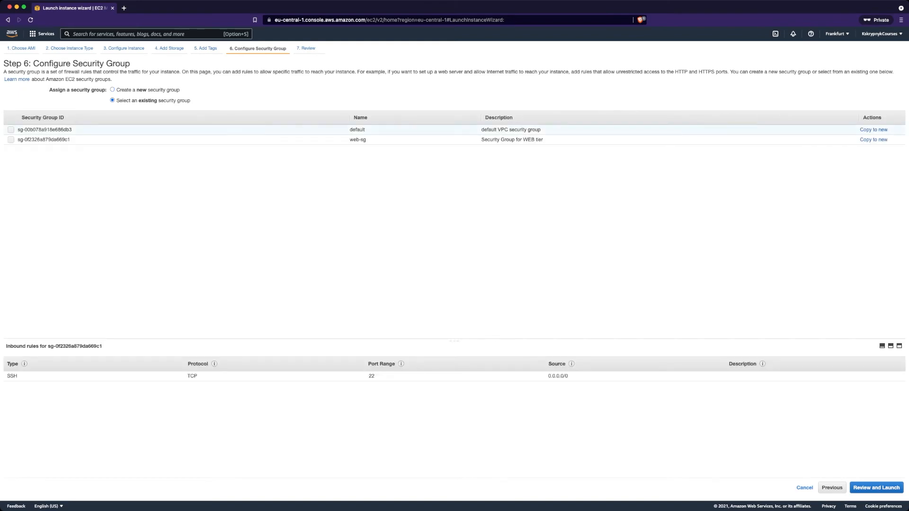
left_click(10, 139)
Create and download a new key pair named courses, then launch the instance
left_click(876, 487)
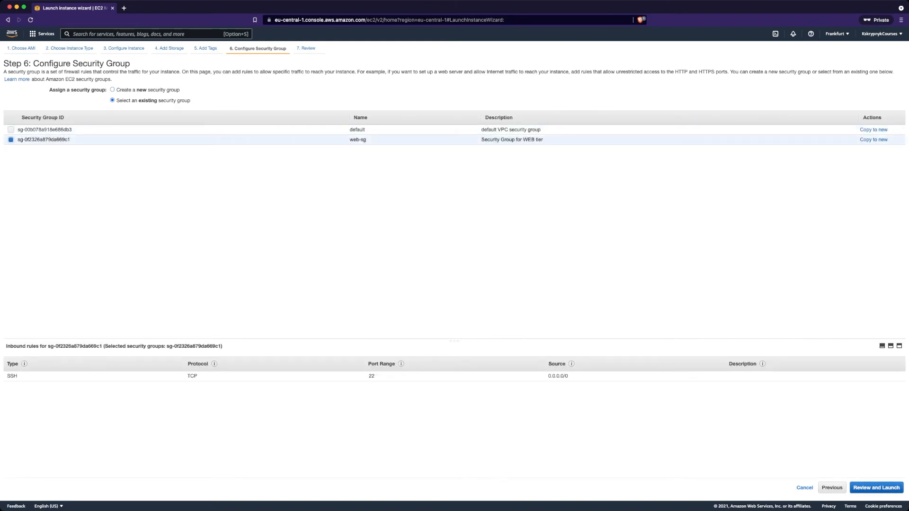
left_click(890, 488)
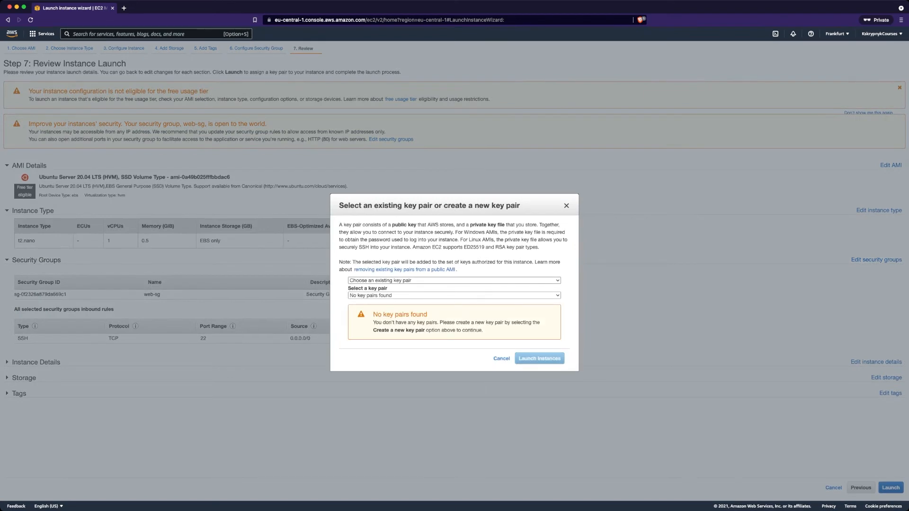
left_click(454, 281)
left_click(454, 290)
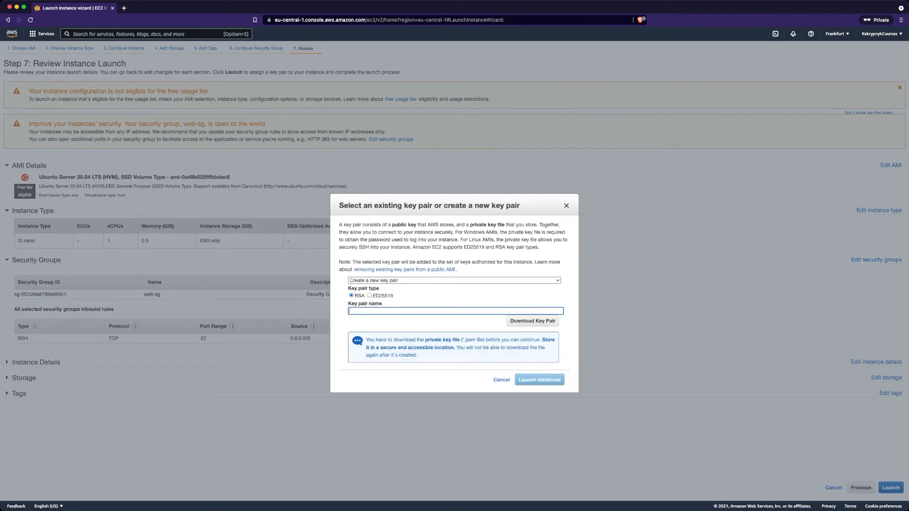
type("courses")
left_click(532, 321)
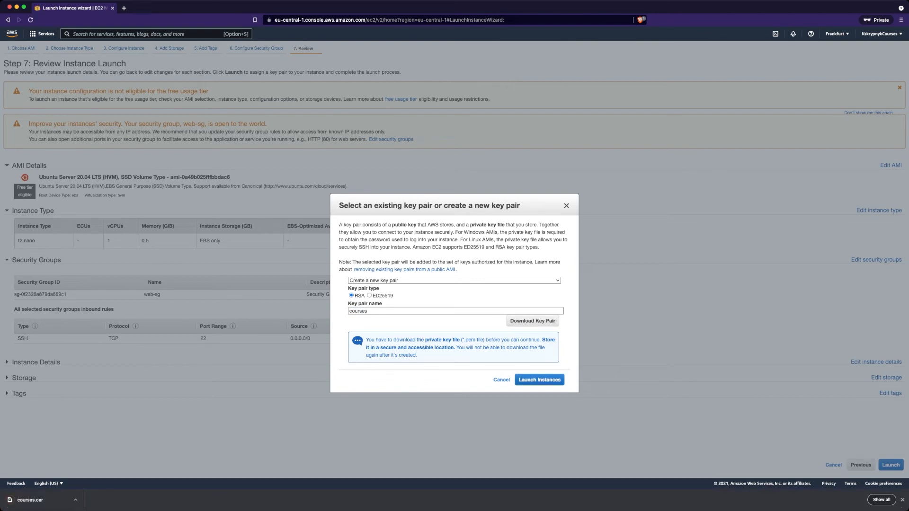
left_click(539, 380)
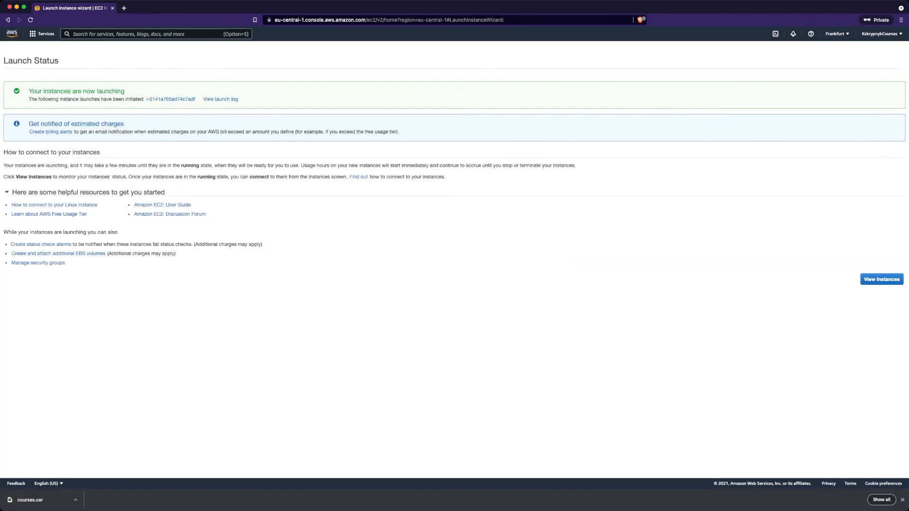
Refresh the instances list, select web and copy its public IPv4 3.64.255.78
left_click(881, 279)
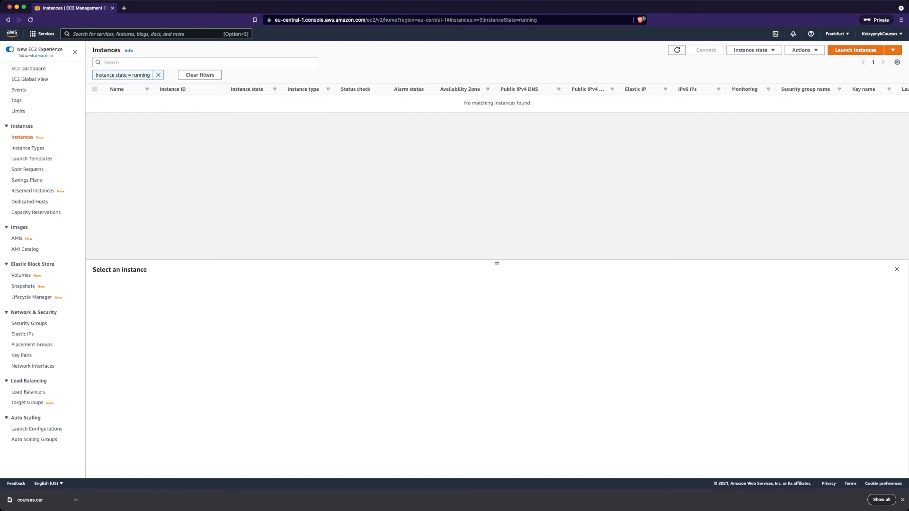
left_click(677, 51)
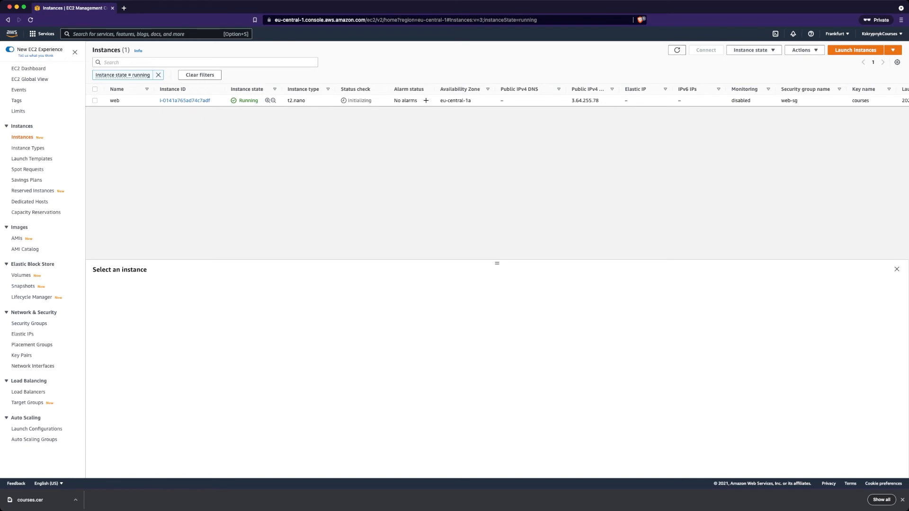
left_click(94, 101)
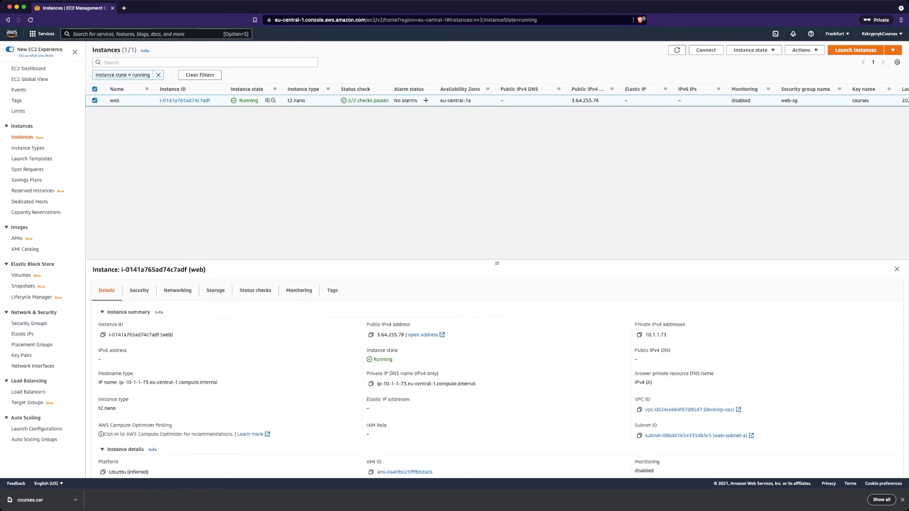
left_click(371, 335)
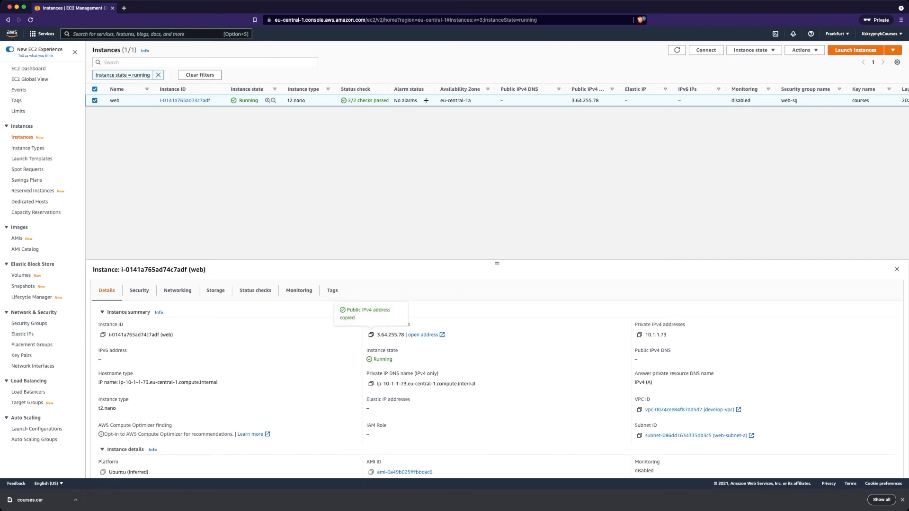
key("super+Tab")
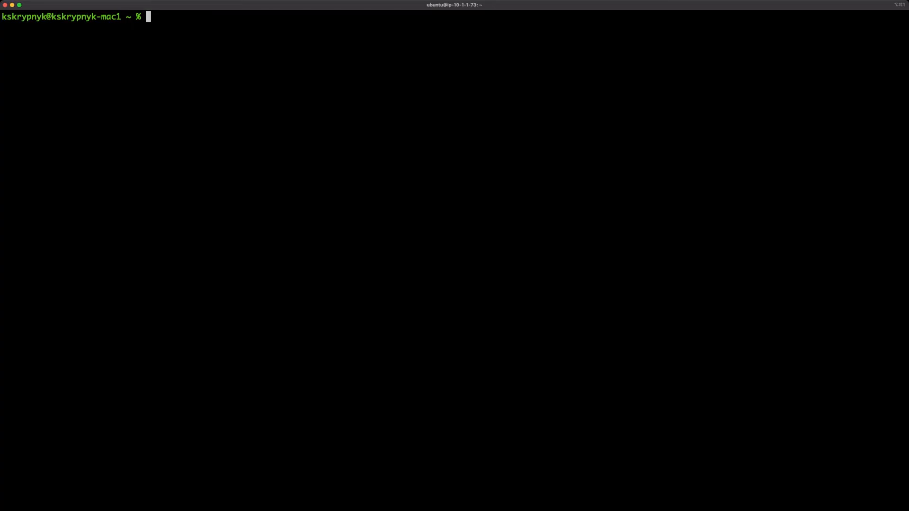
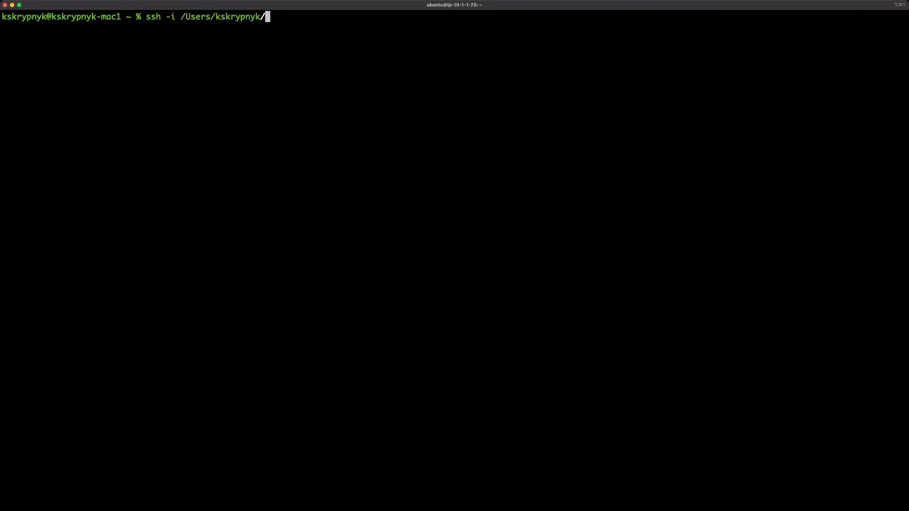
key("Tab")
key("Tab")
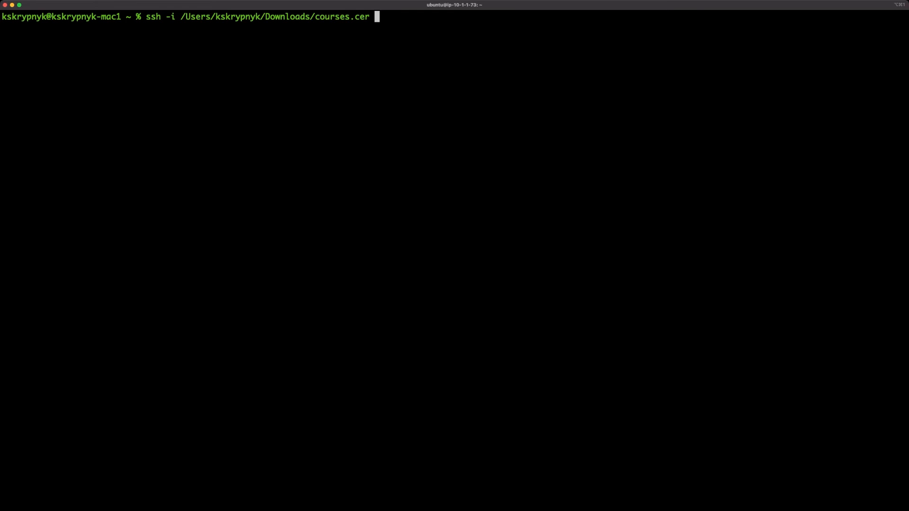
key("super+v")
key("Return")
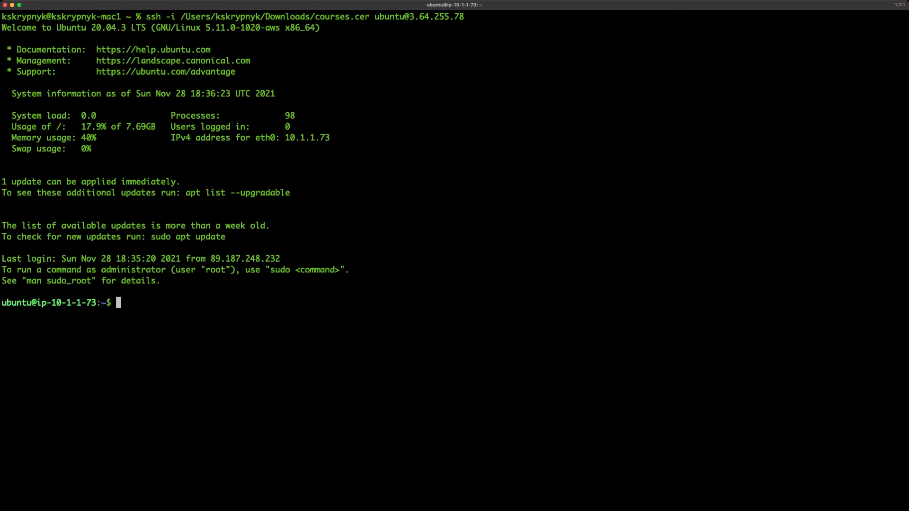
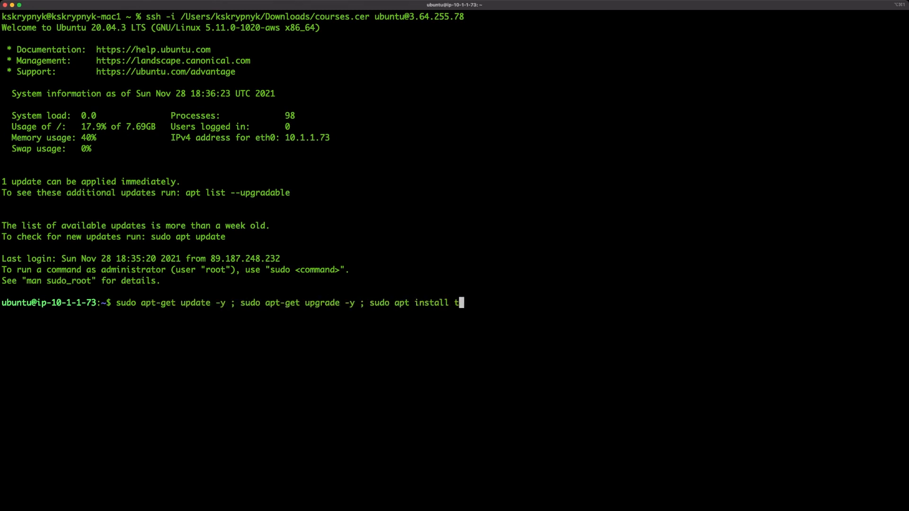
Update and upgrade packages with apt-get, install traceroute, then run traceroute 8.8.8.8 reaching dns.google
key("Return")
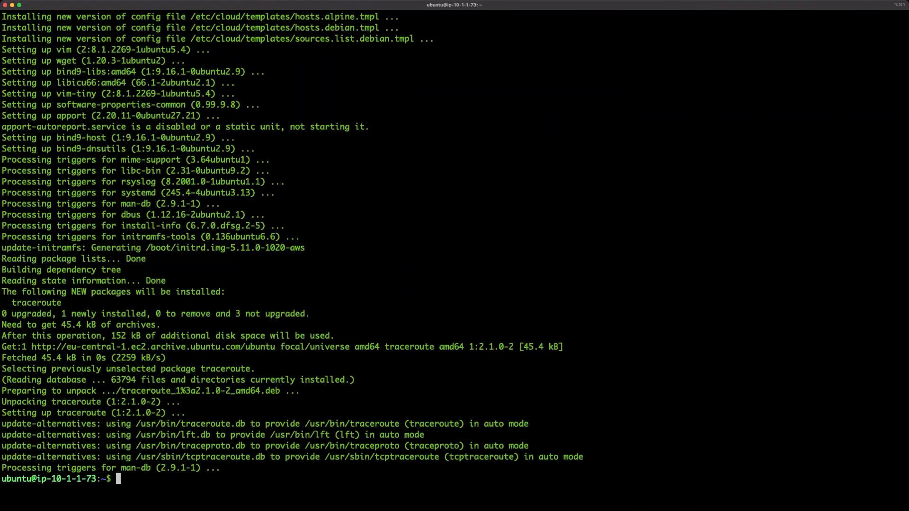
type("traceroute 8.8.8.8")
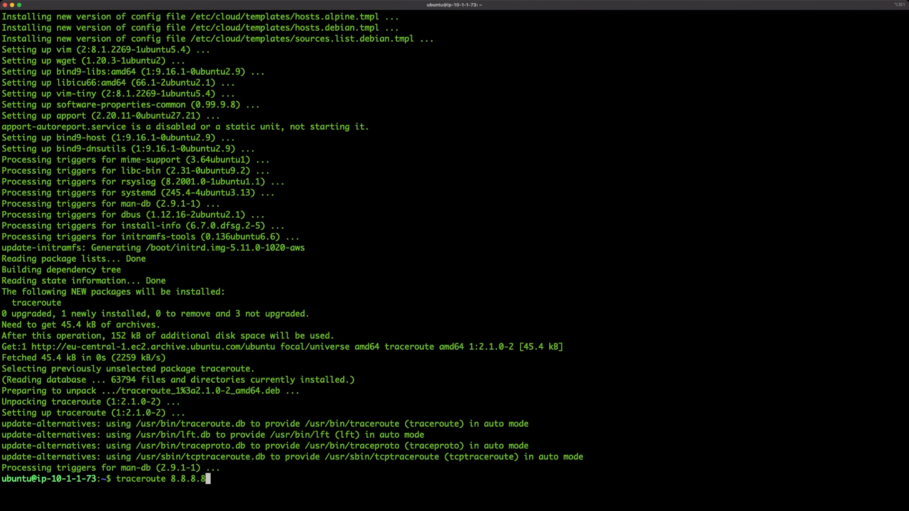
key("ctrl+l")
key("Return")
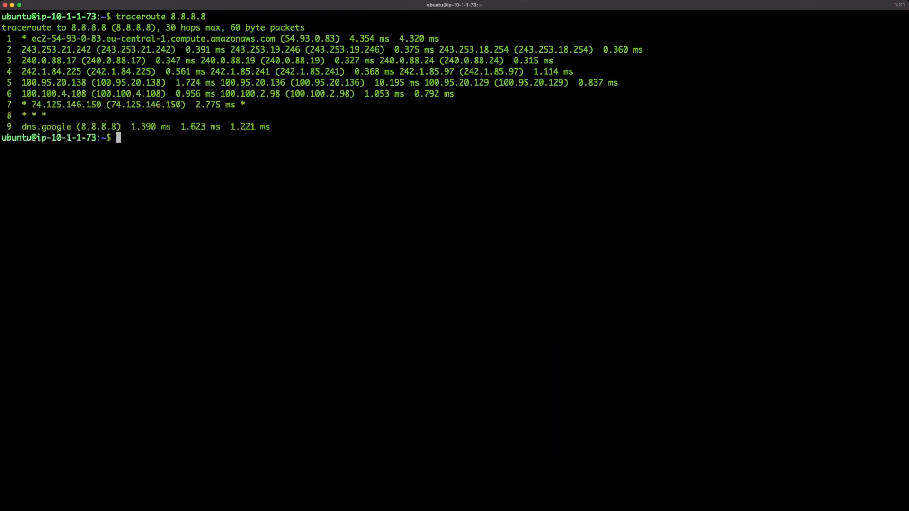